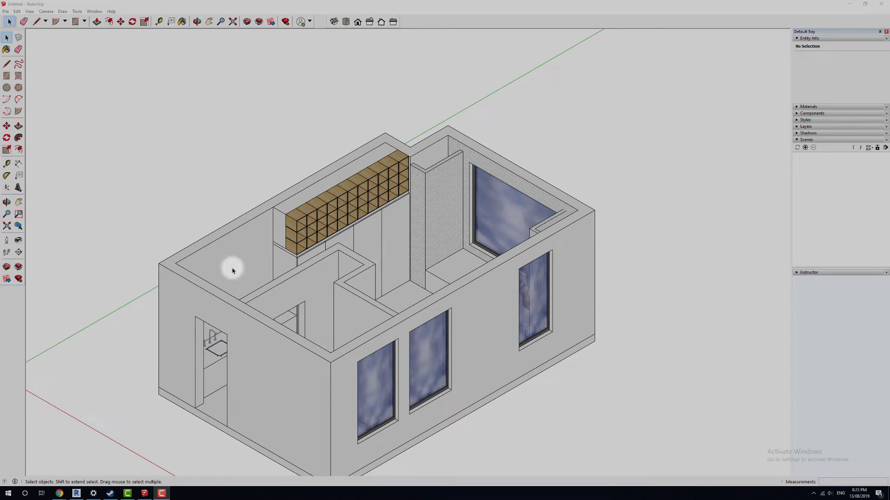
# Examine the apartment model from several angles, including the pillows by the large window and the wall shelving
pyautogui.moveTo(232, 264); pyautogui.dragTo(515, 298, button='middle')
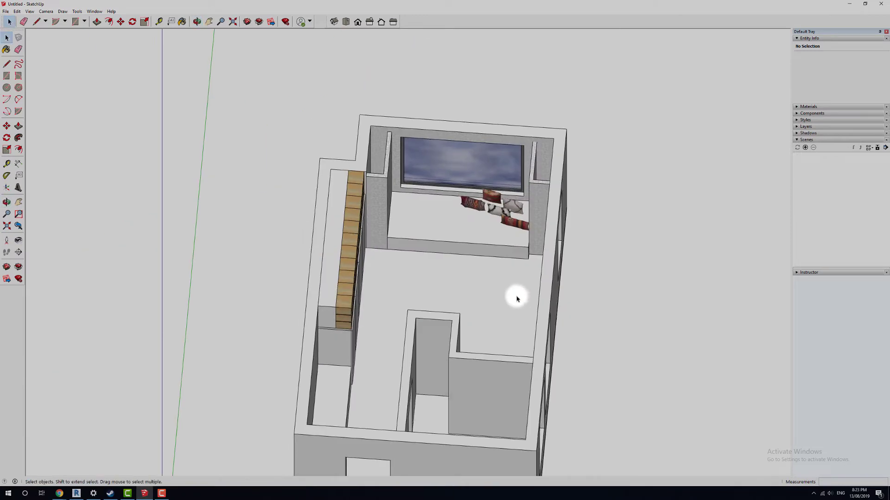
pyautogui.click(523, 197)
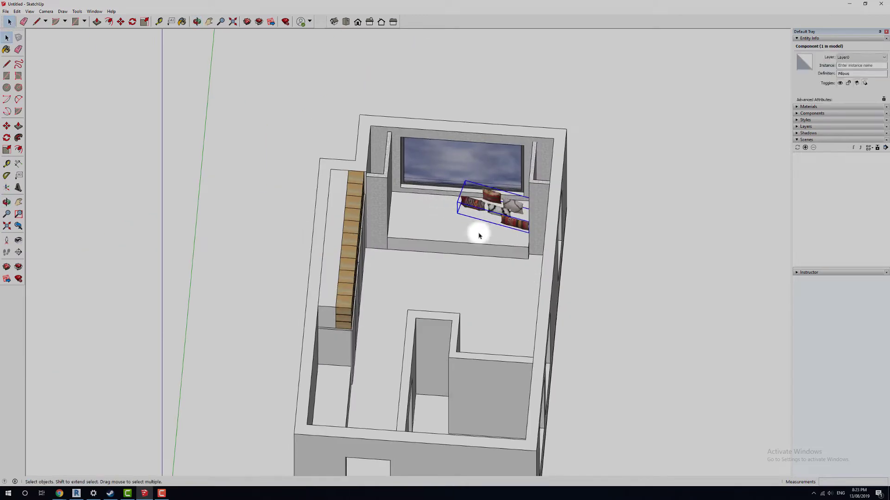
pyautogui.moveTo(479, 235); pyautogui.dragTo(408, 213, button='middle')
pyautogui.scroll(6, 407, 213)
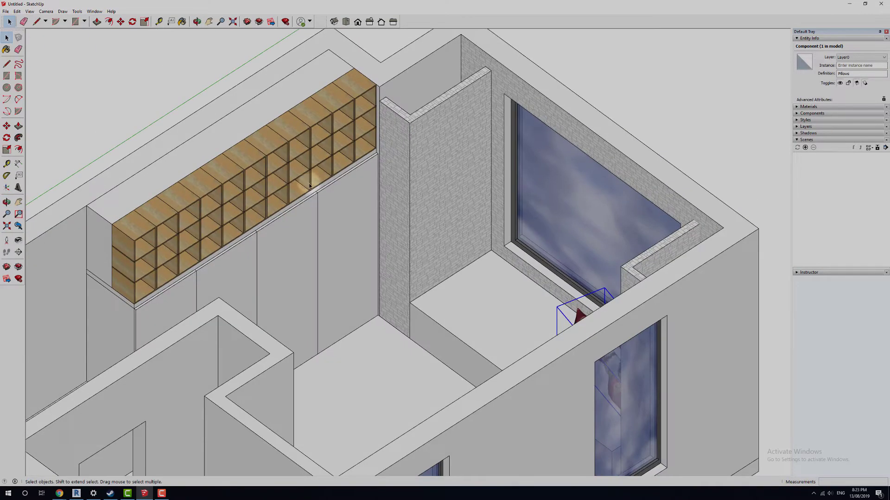
pyautogui.scroll(4, 413, 230)
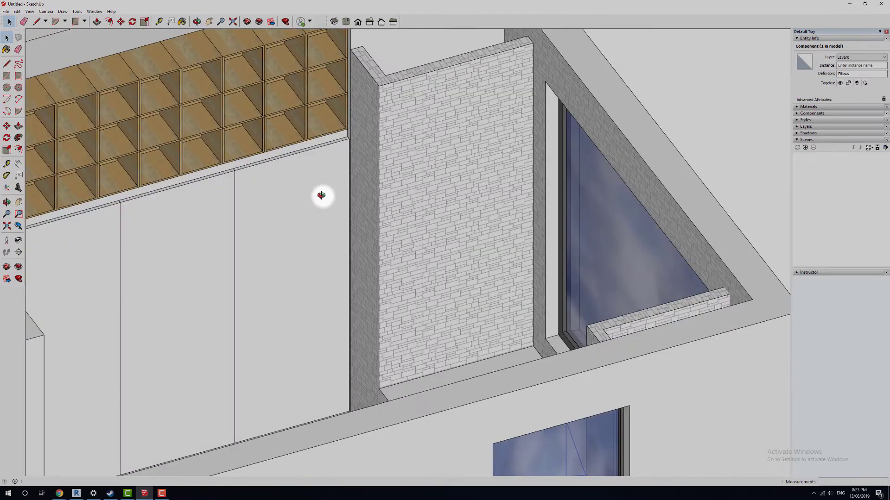
pyautogui.scroll(-6, 323, 194)
pyautogui.scroll(-5, 495, 178)
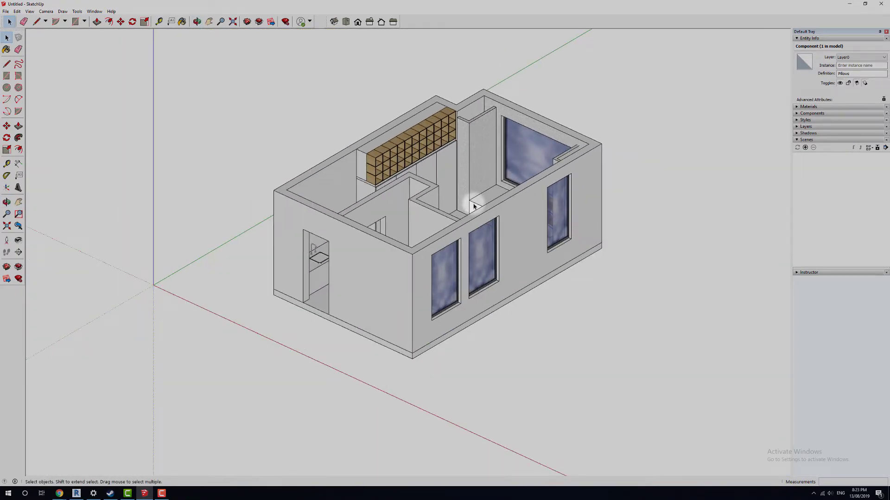
pyautogui.scroll(1, 514, 221)
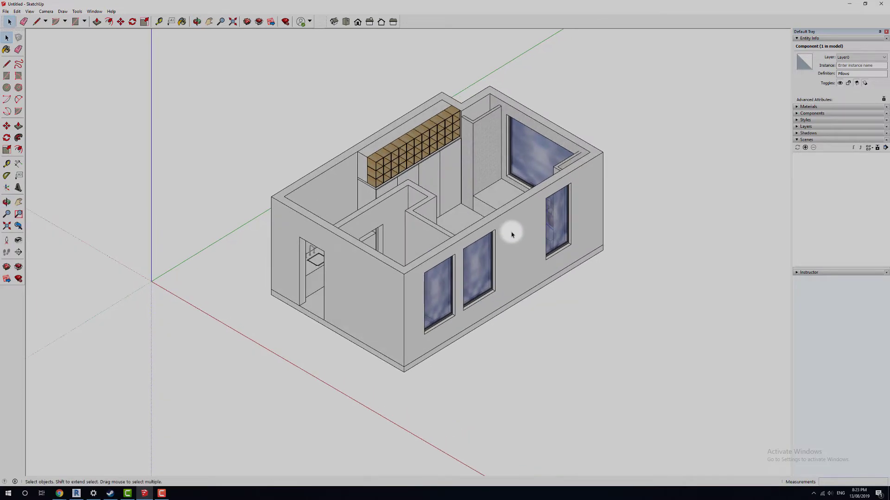
pyautogui.keyDown('shift'); pyautogui.moveTo(468, 209); pyautogui.dragTo(239, 149, button='middle'); pyautogui.keyUp('shift')
pyautogui.moveTo(581, 202); pyautogui.dragTo(556, 206, button='middle')
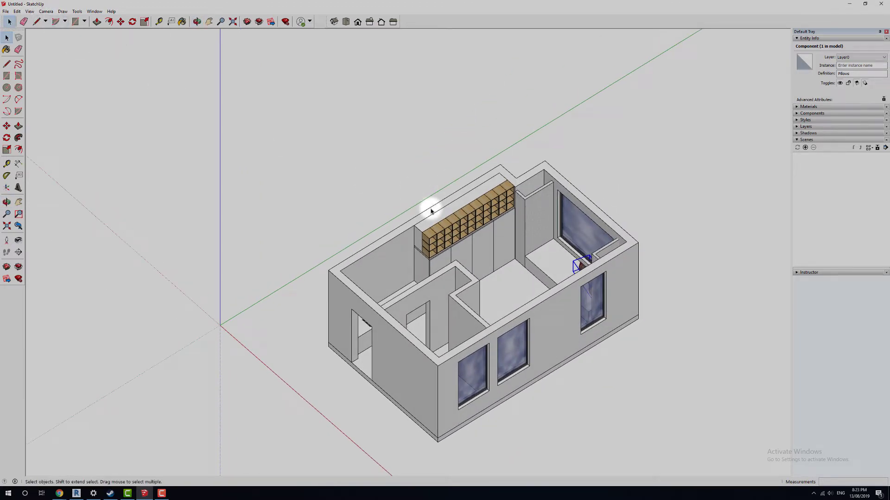
# Place a horizontal section plane on top of the interior partition wall and name it "Floor Plan"
pyautogui.click(78, 11)
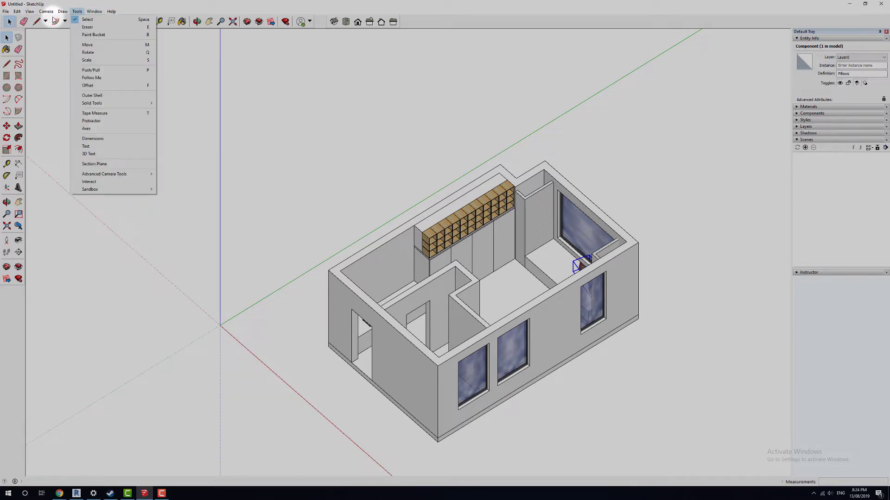
pyautogui.click(95, 164)
pyautogui.scroll(5, 419, 366)
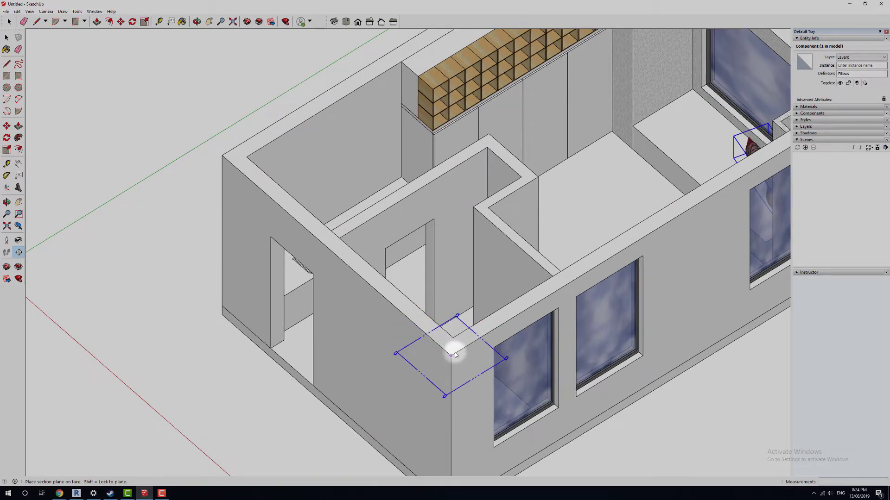
pyautogui.scroll(-5, 452, 352)
pyautogui.scroll(-2, 439, 225)
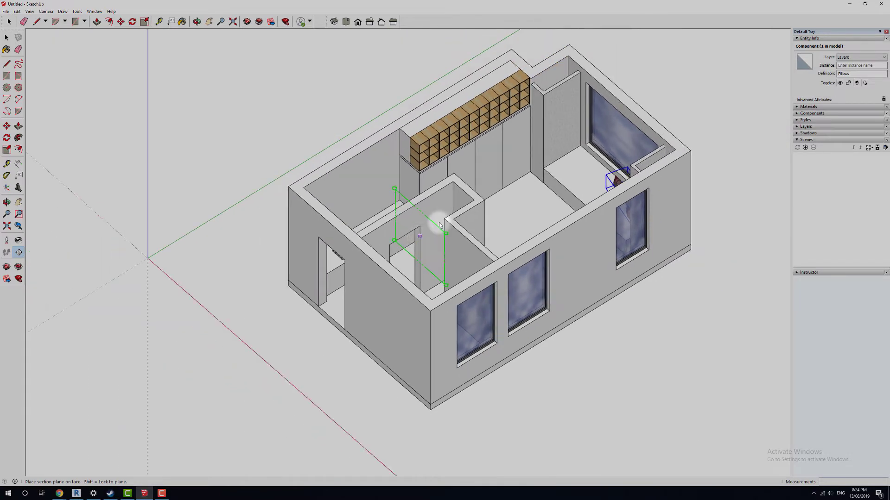
pyautogui.scroll(3, 477, 195)
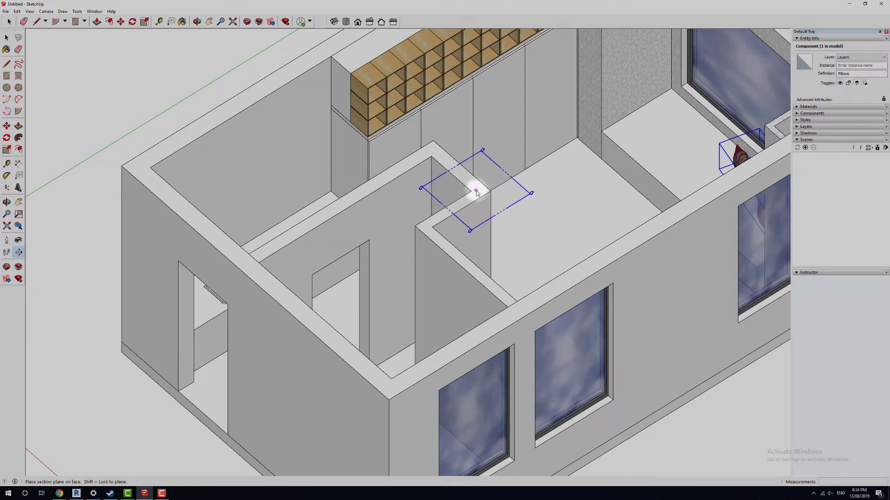
pyautogui.click(477, 191)
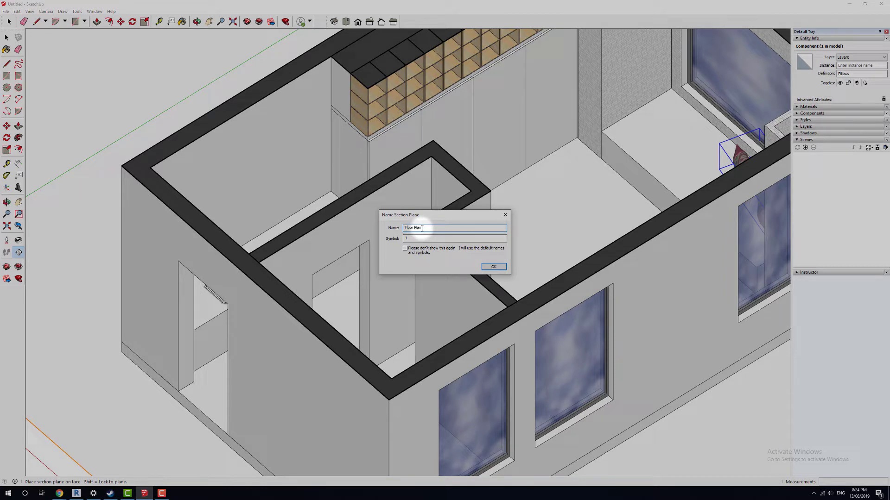
pyautogui.click(493, 268)
pyautogui.scroll(-5, 224, 193)
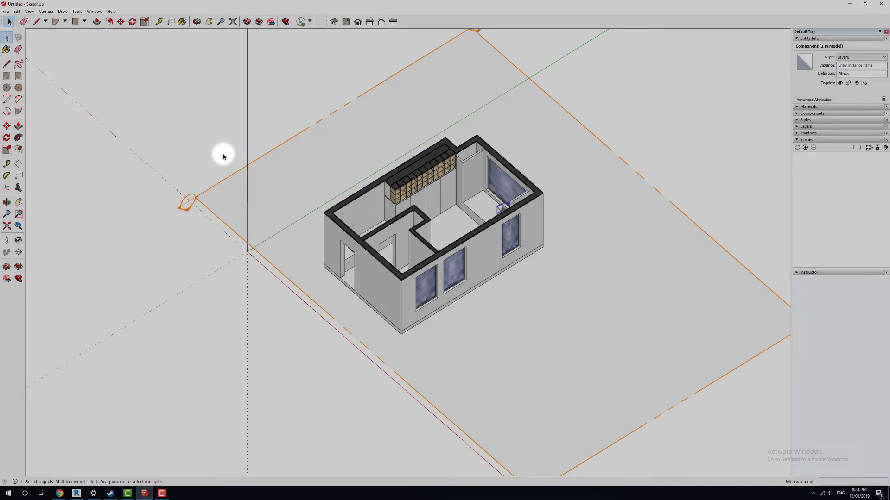
# Hide the section plane display and show it again
pyautogui.moveTo(223, 156); pyautogui.dragTo(703, 190, button='middle')
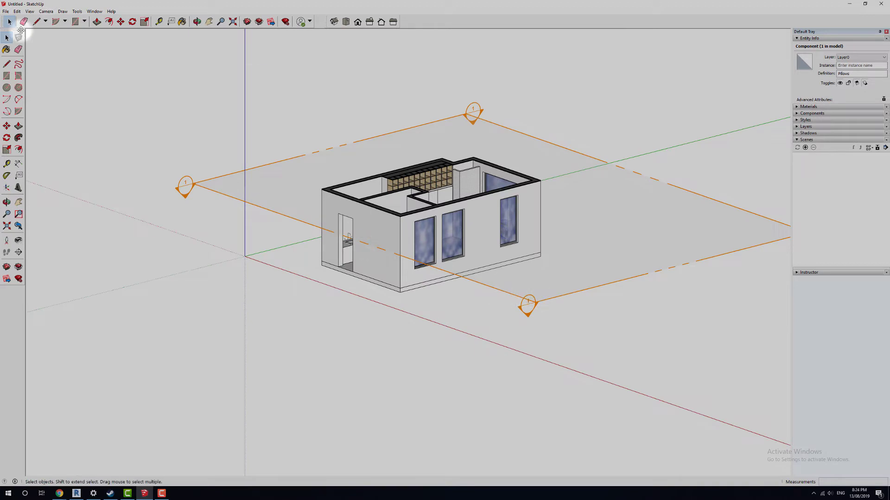
pyautogui.click(28, 12)
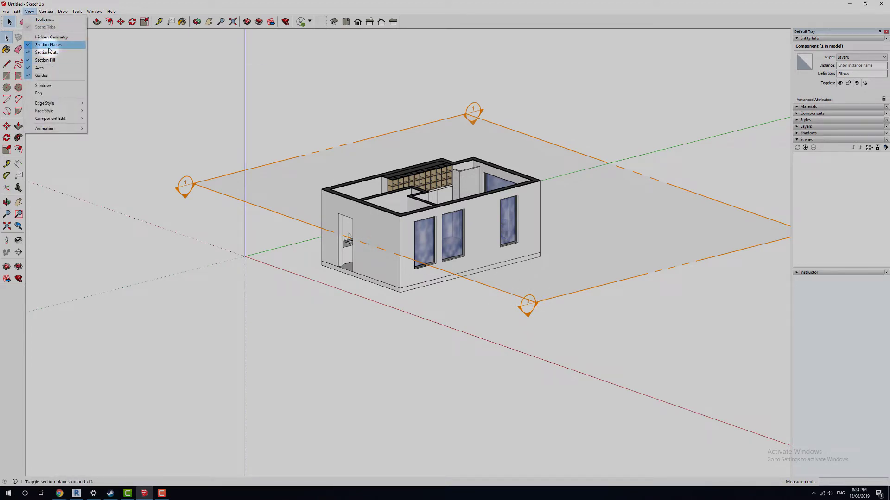
pyautogui.click(48, 46)
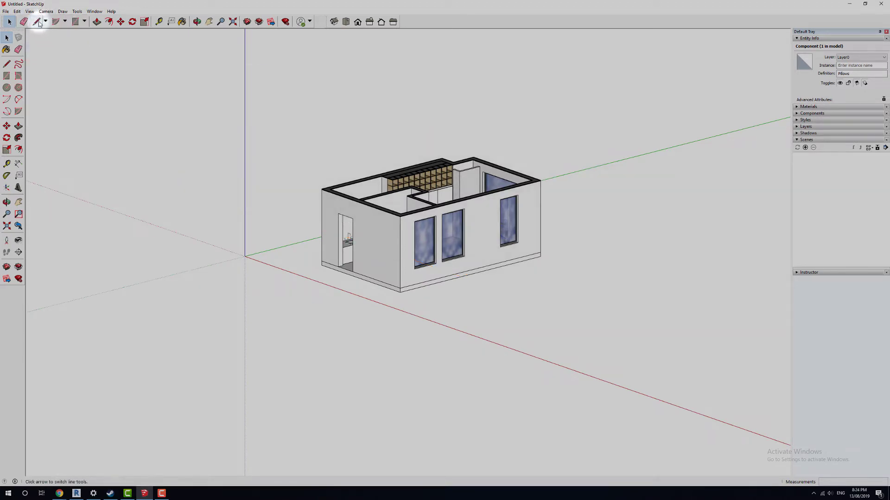
pyautogui.click(29, 11)
pyautogui.click(42, 52)
# Turn the section cut display off and back on
pyautogui.scroll(6, 397, 264)
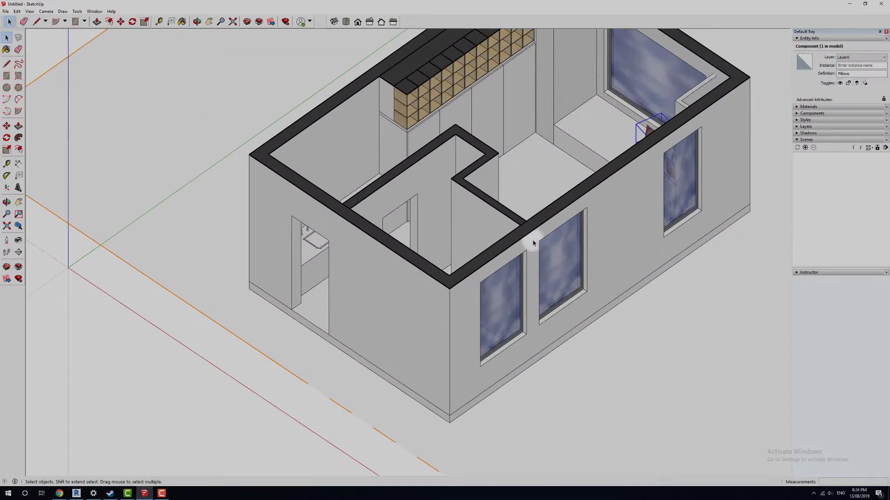
pyautogui.click(29, 11)
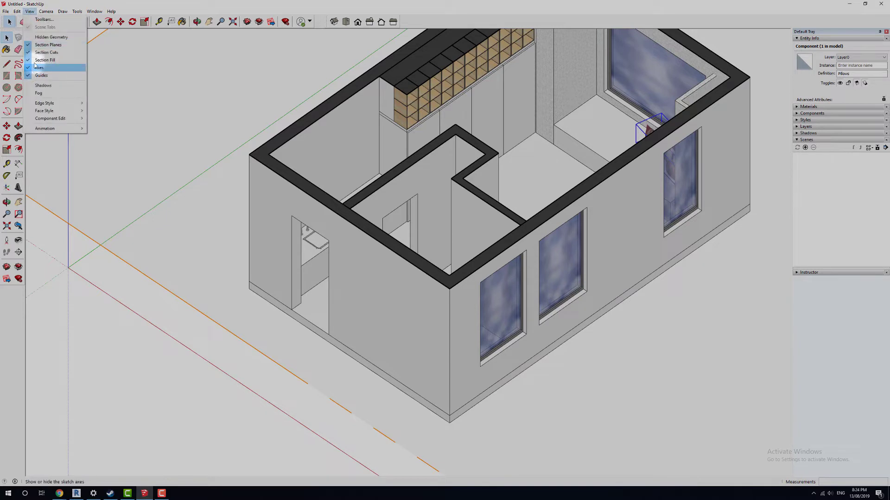
pyautogui.click(72, 56)
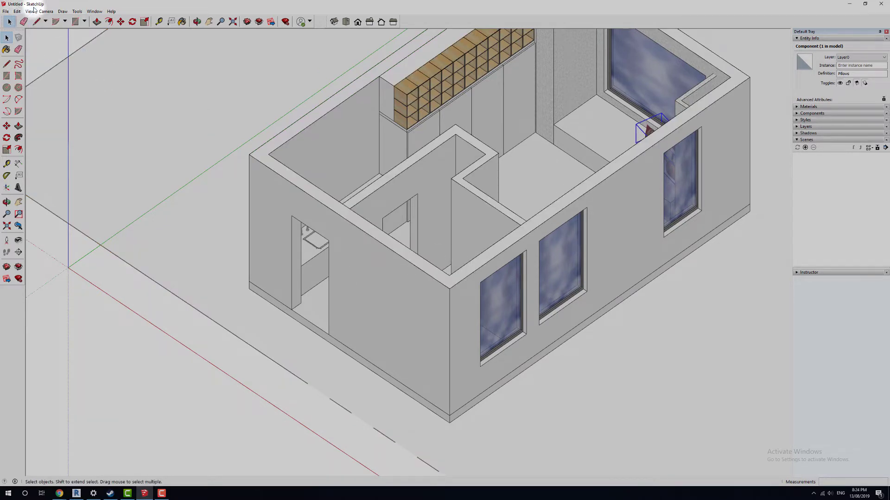
pyautogui.click(29, 11)
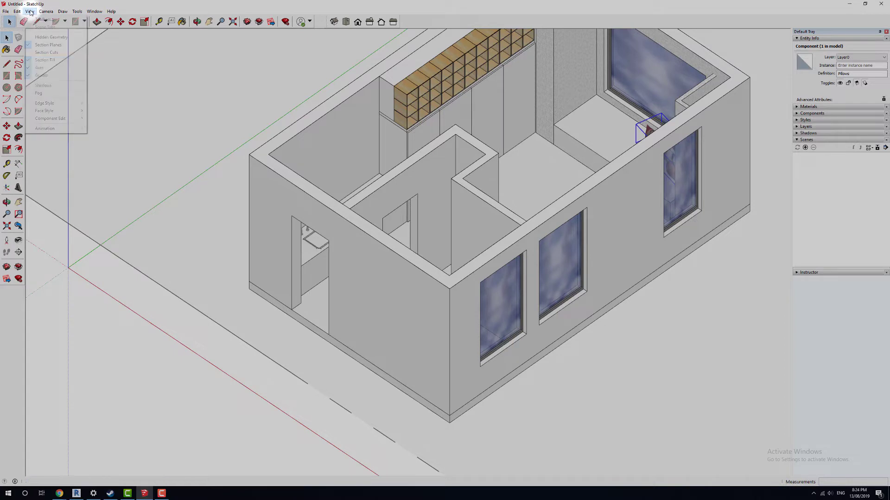
pyautogui.click(53, 54)
# Move the Floor Plan section plane straight down so that it cuts through the windows and door openings, and clear the selection
pyautogui.scroll(-6, 341, 244)
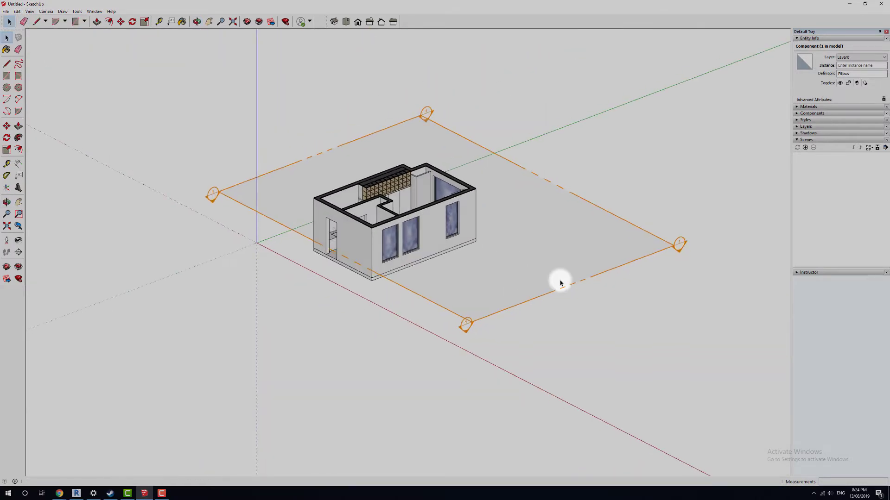
pyautogui.moveTo(707, 298); pyautogui.dragTo(638, 233)
pyautogui.scroll(3, 498, 258)
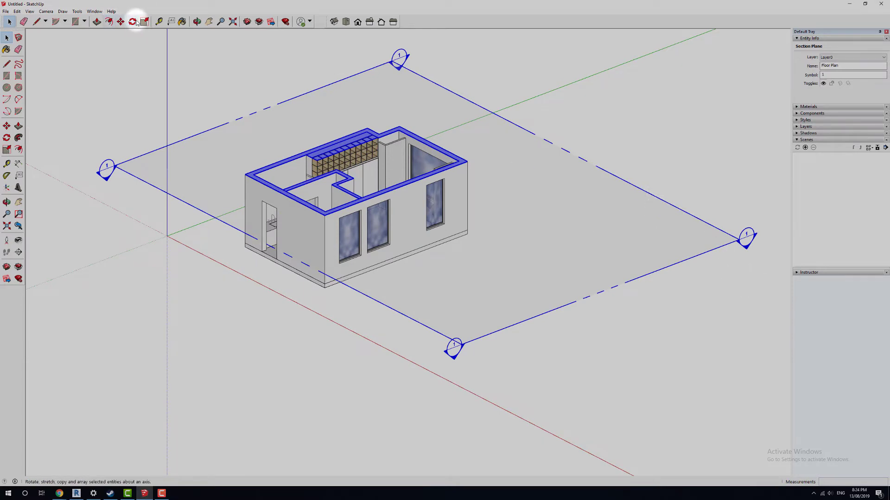
pyautogui.click(121, 21)
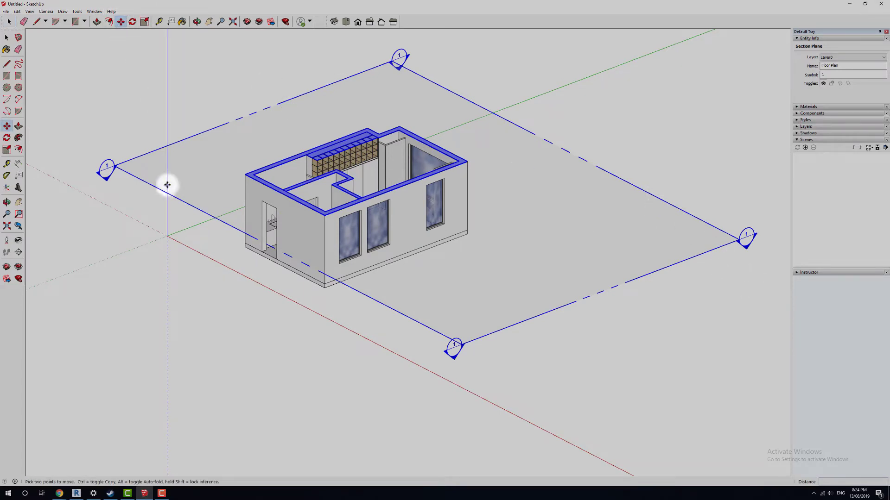
pyautogui.click(191, 165)
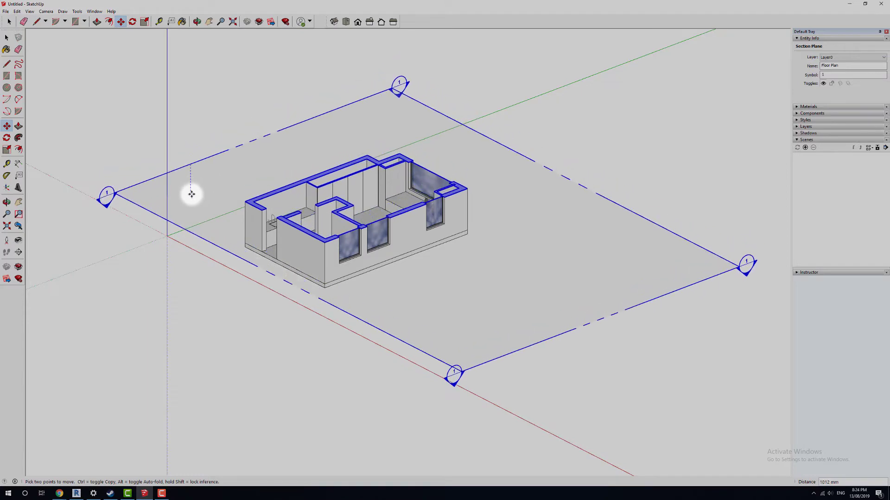
pyautogui.click(193, 207)
pyautogui.press('space')
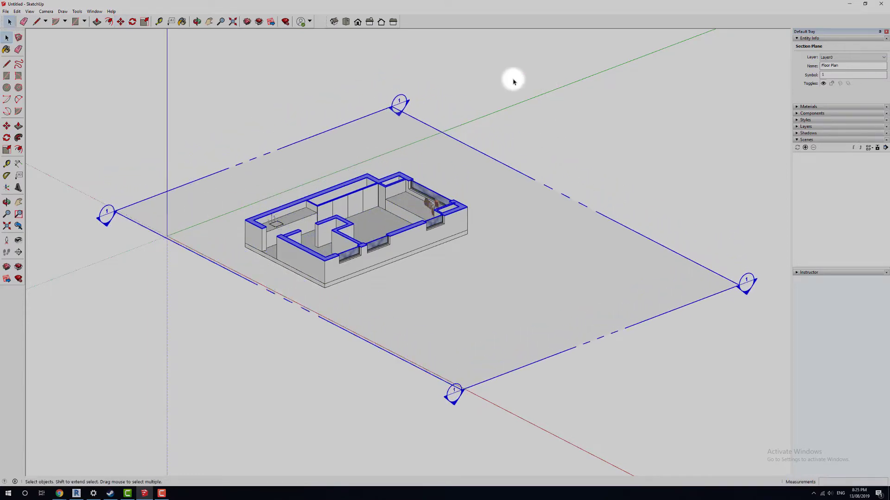
pyautogui.click(513, 82)
# Hide the section plane display and show the cut apartment in the standard top view
pyautogui.moveTo(207, 202); pyautogui.dragTo(177, 134, button='middle')
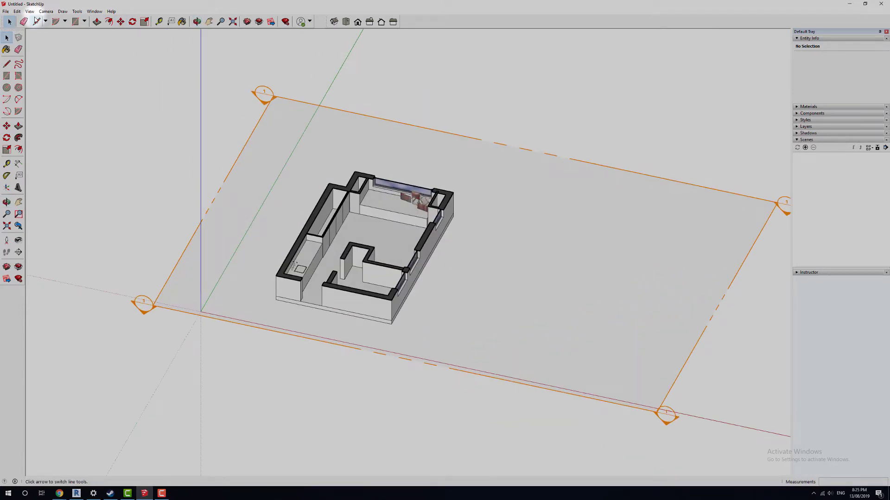
pyautogui.click(30, 12)
pyautogui.click(46, 44)
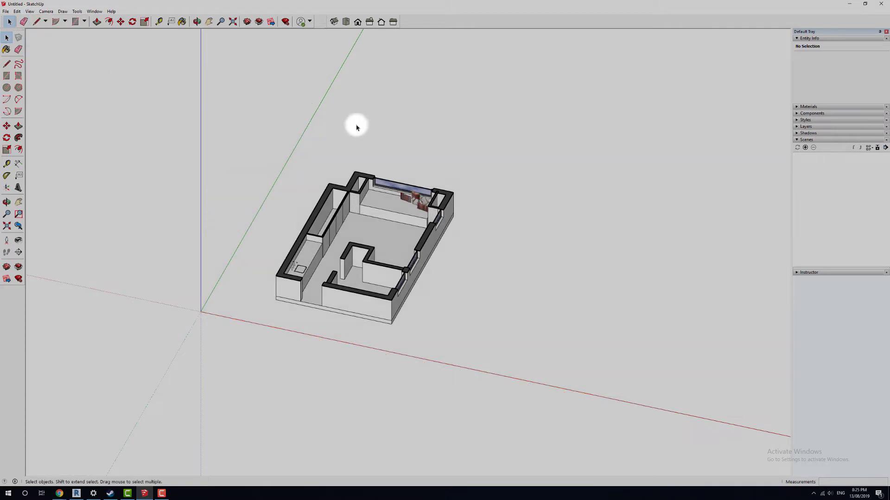
pyautogui.click(346, 22)
pyautogui.scroll(4, 383, 246)
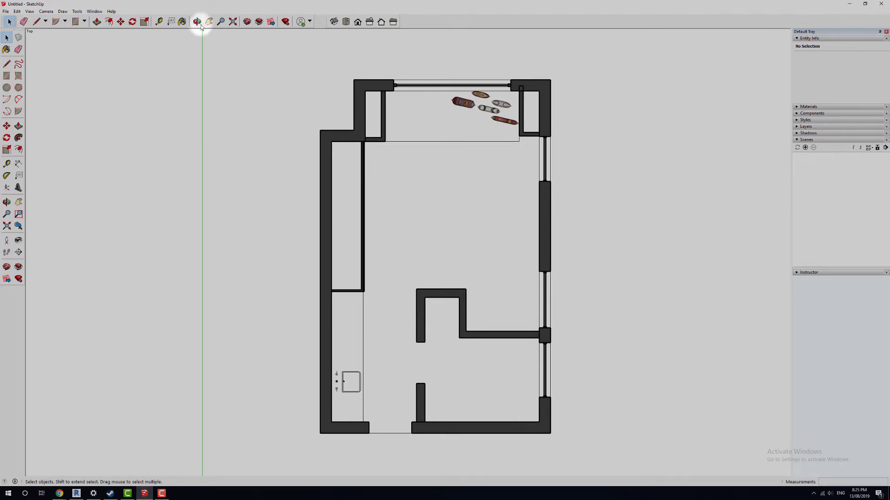
# Switch the camera to Perspective and inspect the cut walls of the plan from above
pyautogui.click(51, 13)
pyautogui.press('Right')
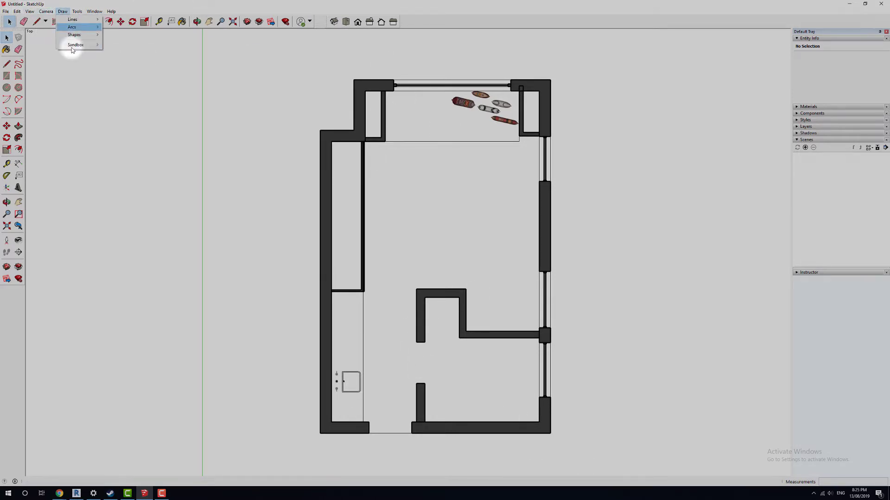
pyautogui.moveTo(46, 12)
pyautogui.click(59, 52)
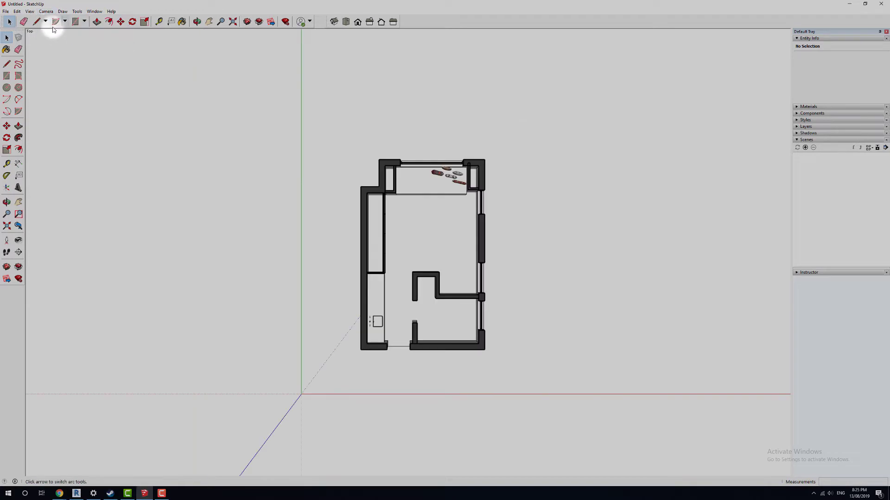
pyautogui.click(46, 11)
pyautogui.click(65, 55)
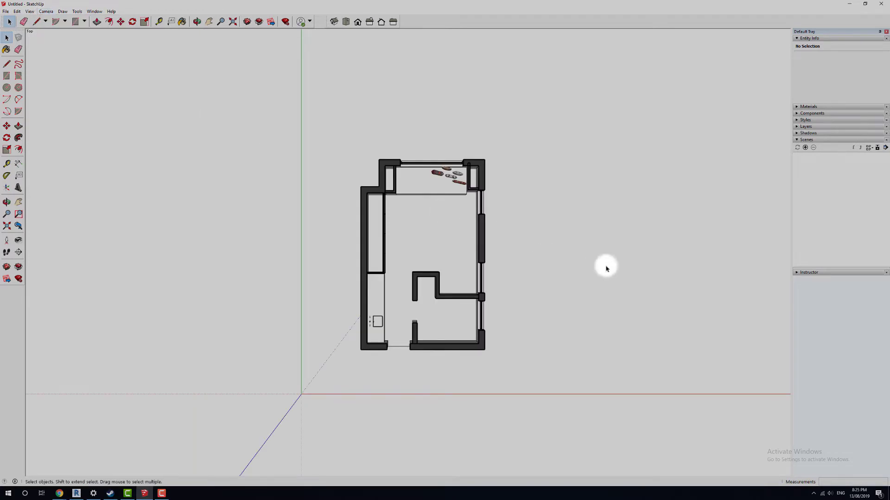
pyautogui.scroll(5, 408, 329)
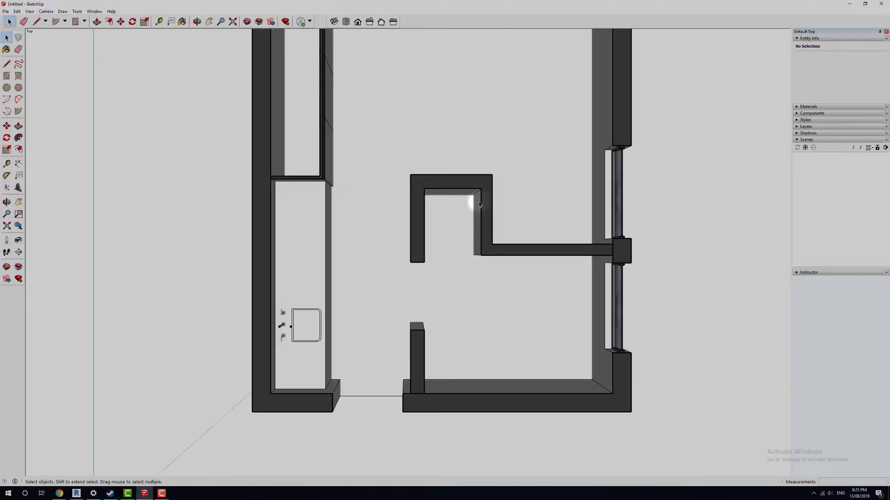
# Set the camera to Parallel Projection and frame the whole floor plan in the top view
pyautogui.click(44, 12)
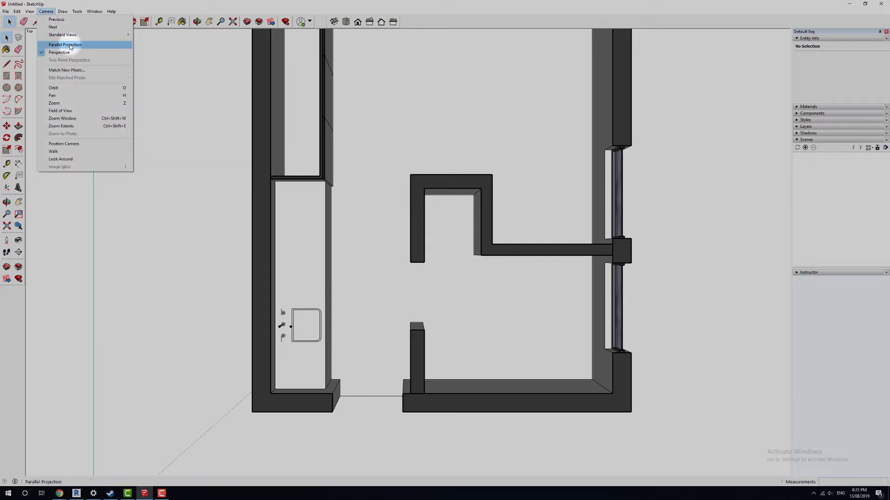
pyautogui.click(65, 45)
pyautogui.moveTo(558, 209); pyautogui.dragTo(546, 257, button='middle')
pyautogui.scroll(-2, 546, 257)
pyautogui.keyDown('shift'); pyautogui.moveTo(392, 133); pyautogui.dragTo(404, 207, button='middle'); pyautogui.keyUp('shift')
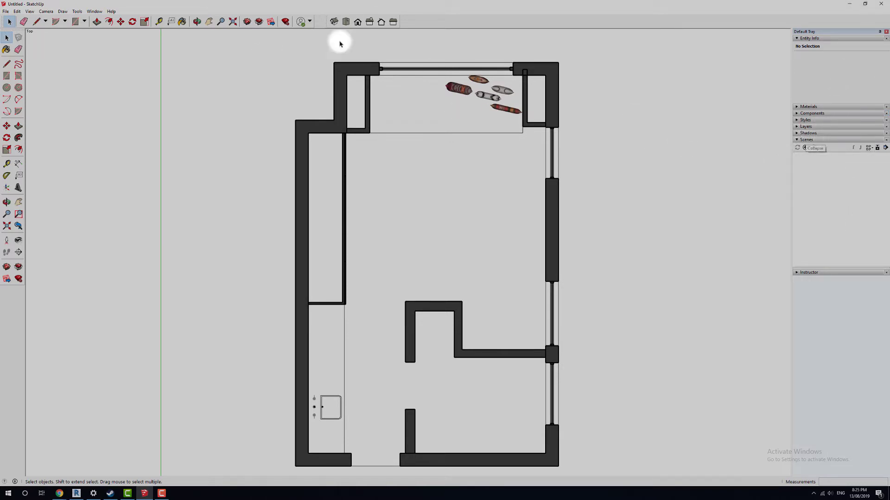
# Add a scene that saves the current top view and rename it Floor Plan
pyautogui.click(99, 12)
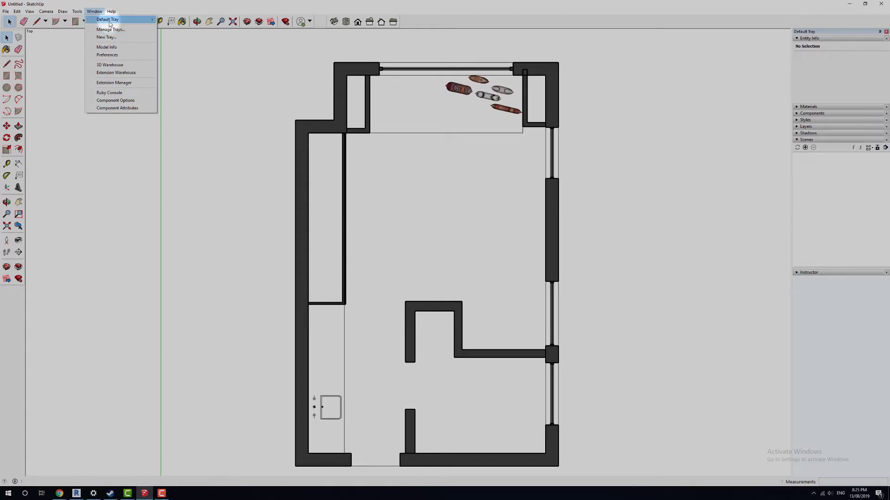
pyautogui.moveTo(134, 20)
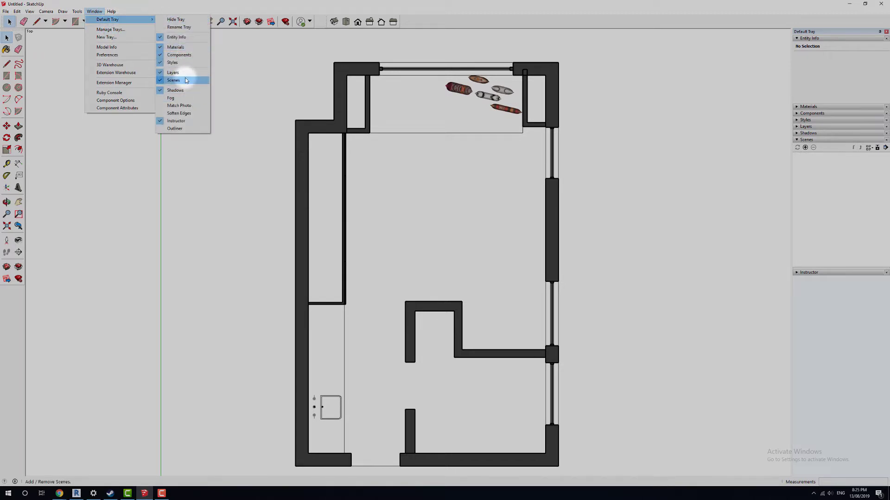
pyautogui.click(667, 22)
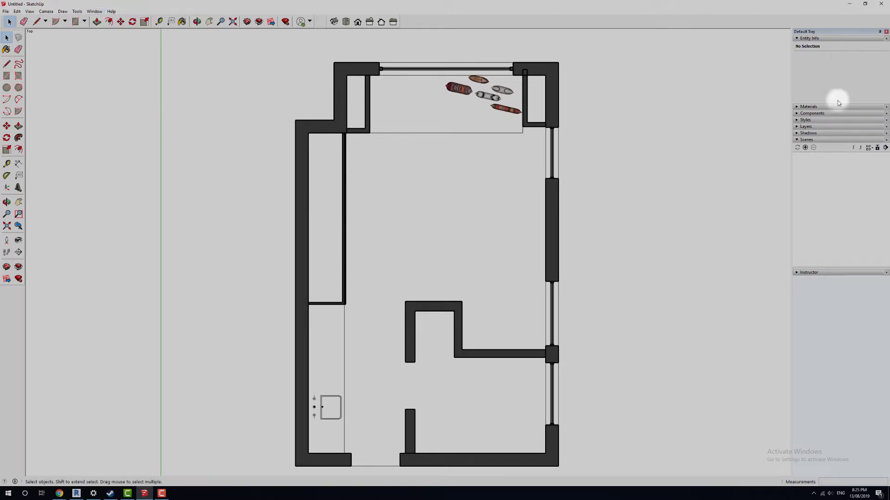
pyautogui.click(807, 148)
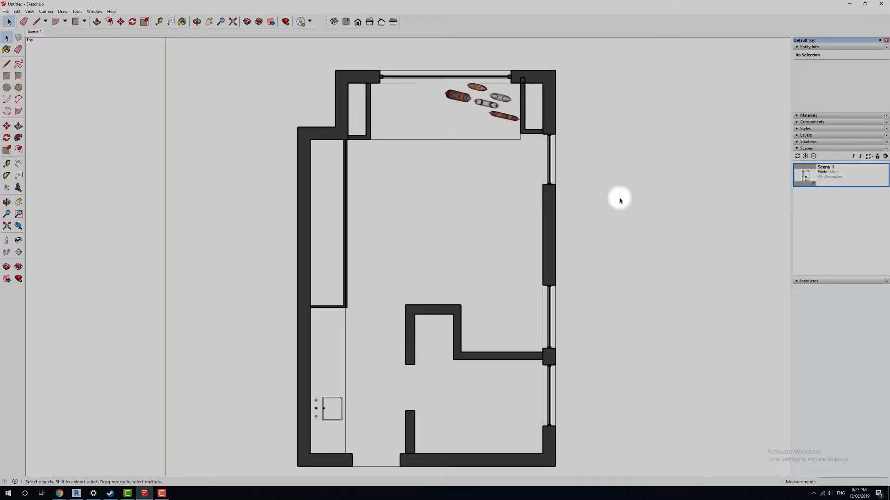
pyautogui.rightClick(846, 177)
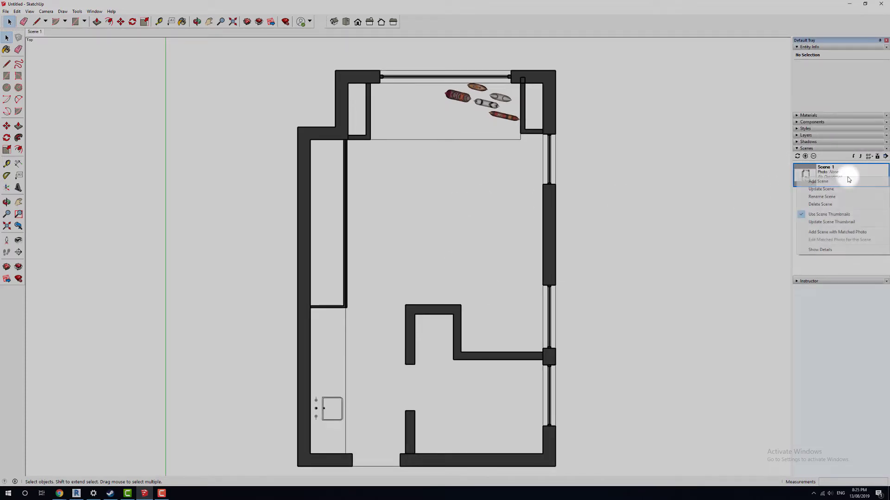
pyautogui.click(822, 197)
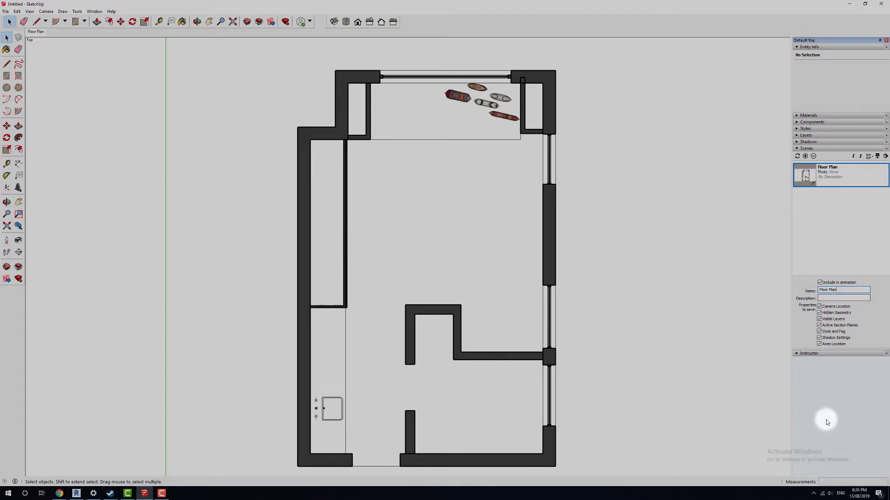
# Orbit away from the plan and recall the Floor Plan scene to check that it restores the saved top view
pyautogui.moveTo(610, 220); pyautogui.dragTo(466, 181, button='middle')
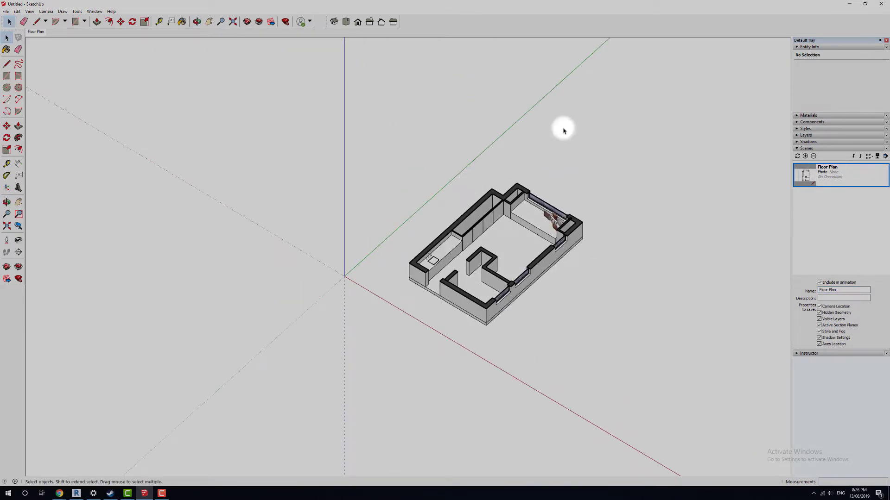
pyautogui.press('space')
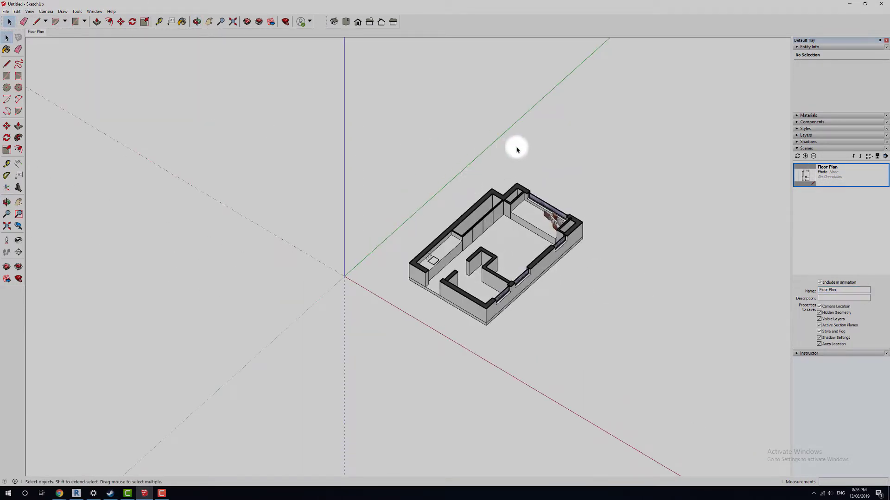
pyautogui.moveTo(514, 145); pyautogui.dragTo(144, 277, button='middle')
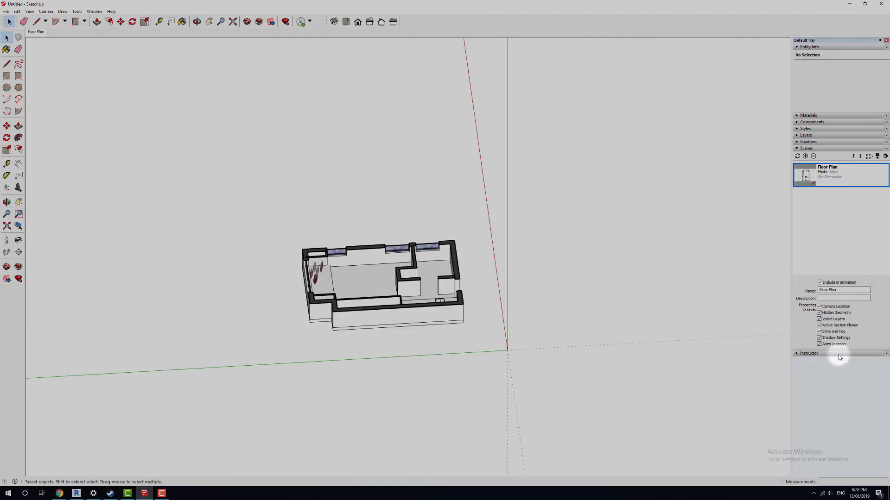
pyautogui.click(850, 175)
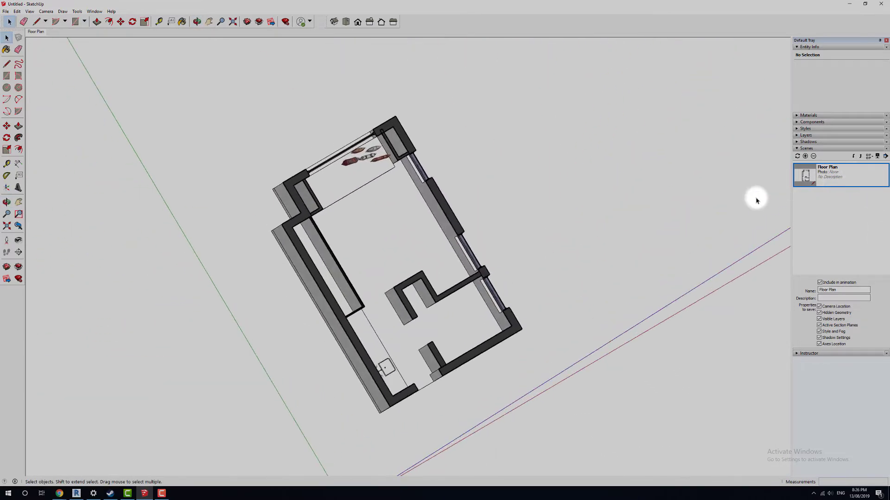
pyautogui.scroll(-5, 596, 350)
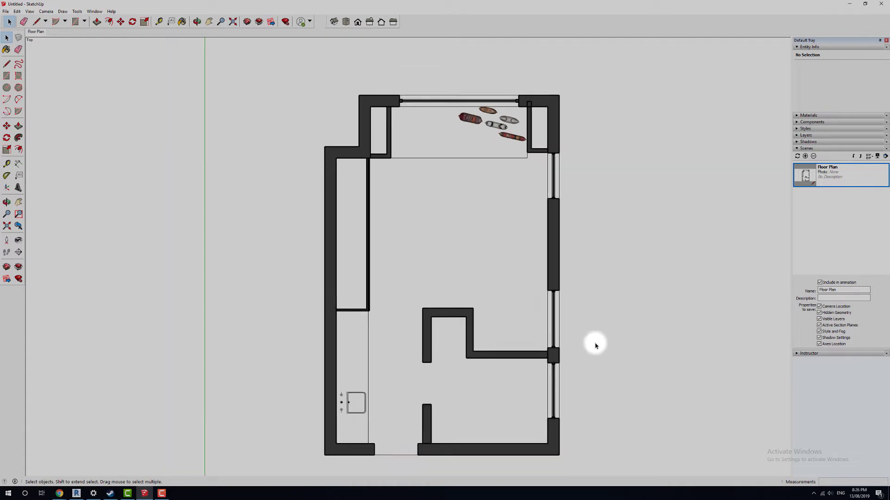
pyautogui.keyDown('shift'); pyautogui.moveTo(620, 363); pyautogui.dragTo(501, 224, button='middle'); pyautogui.keyUp('shift')
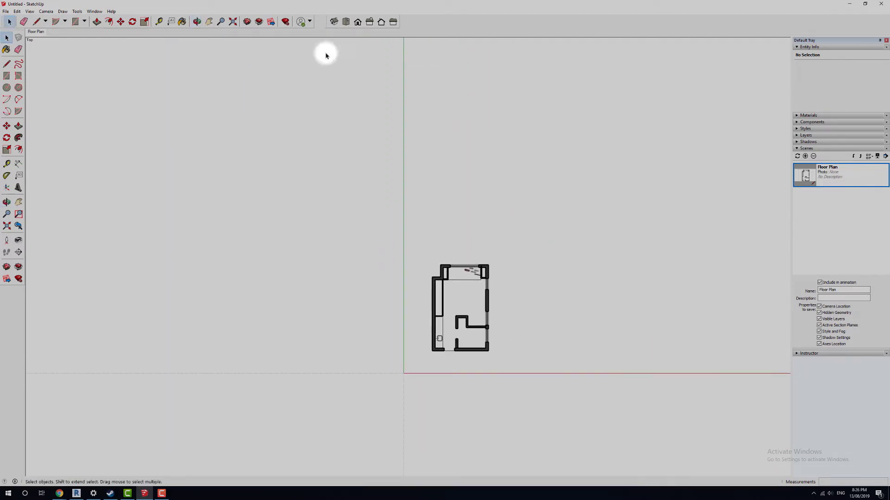
# Display the section plane in an isometric view, try removing the section cut, and recall the Floor Plan scene
pyautogui.click(334, 22)
pyautogui.scroll(2, 100, 121)
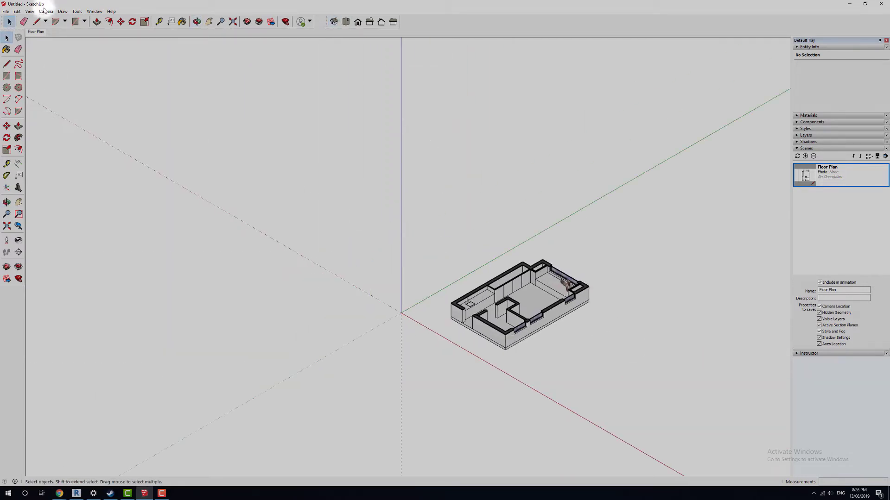
pyautogui.click(35, 13)
pyautogui.click(42, 44)
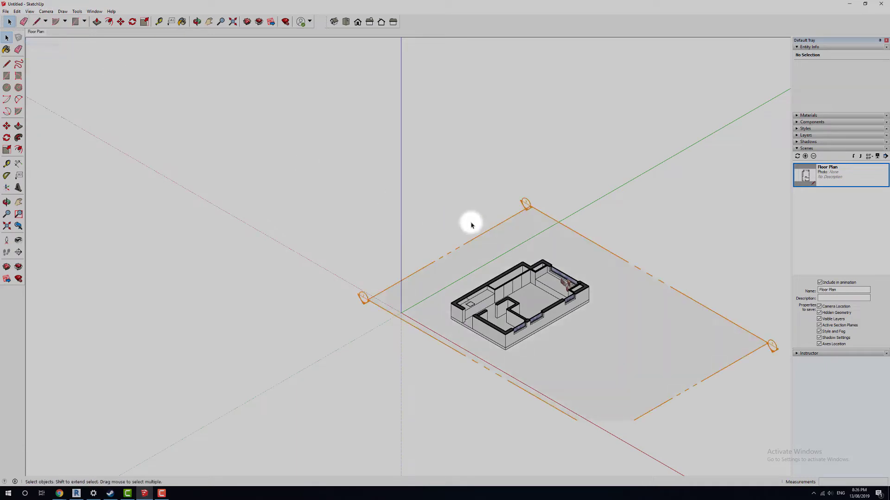
pyautogui.hotkey('ctrl', 'z')
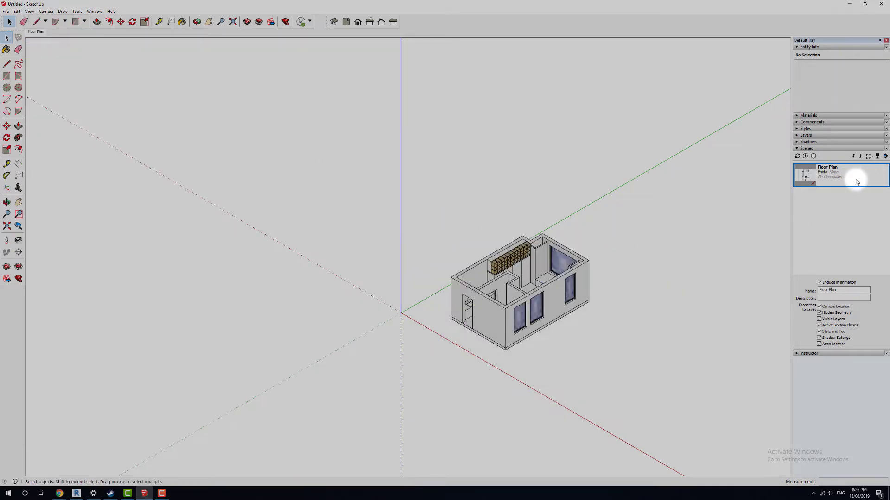
pyautogui.click(855, 180)
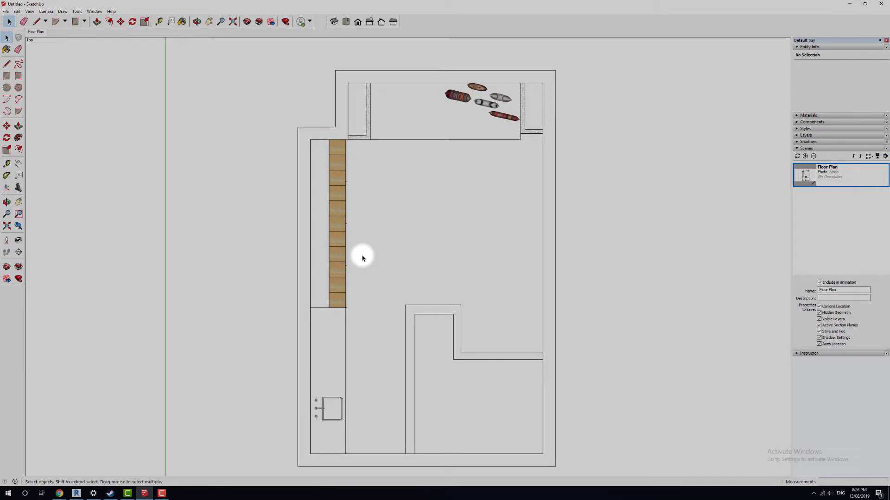
# Show the cut apartment in an angled overhead view and turn on the section plane display
pyautogui.scroll(-8, 363, 254)
pyautogui.moveTo(399, 254); pyautogui.dragTo(446, 282, button='middle')
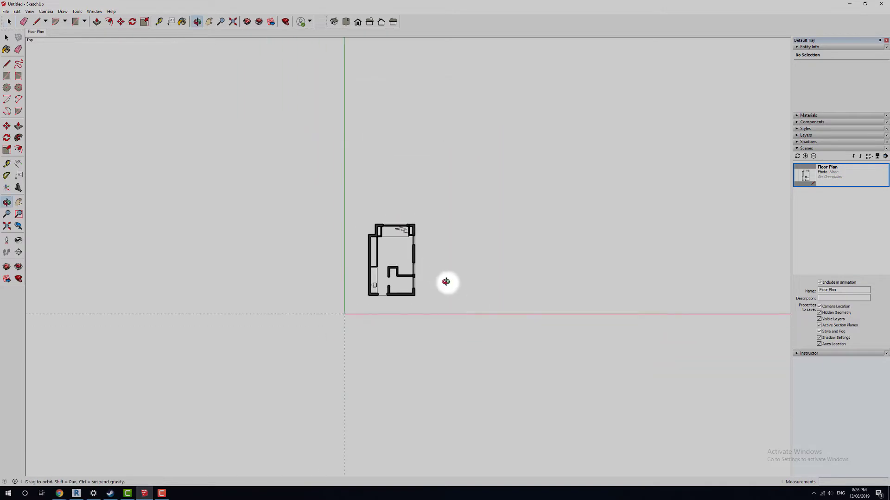
pyautogui.moveTo(446, 282); pyautogui.dragTo(174, 10)
pyautogui.hotkey('shift', 'z')
pyautogui.press('space')
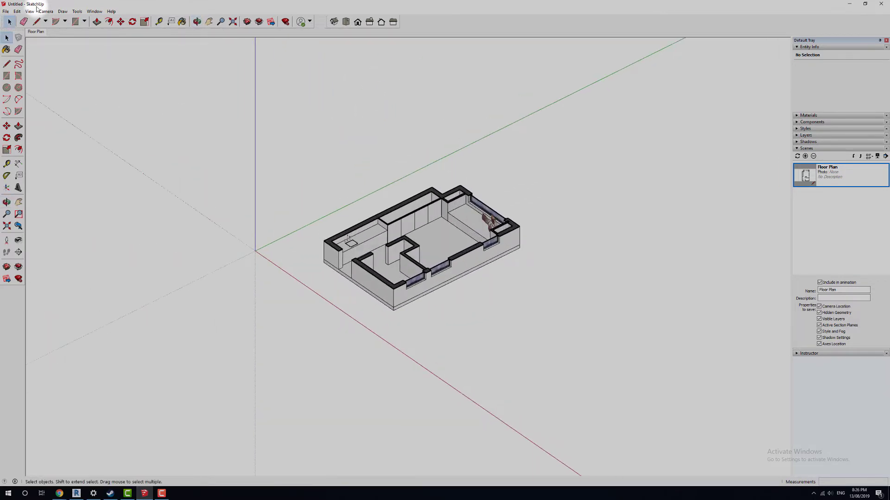
pyautogui.scroll(2, 366, 234)
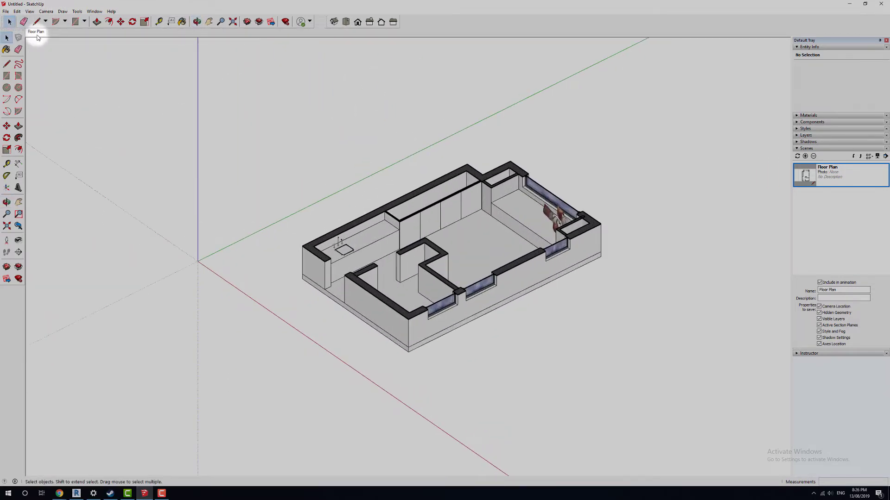
pyautogui.click(34, 11)
pyautogui.click(51, 45)
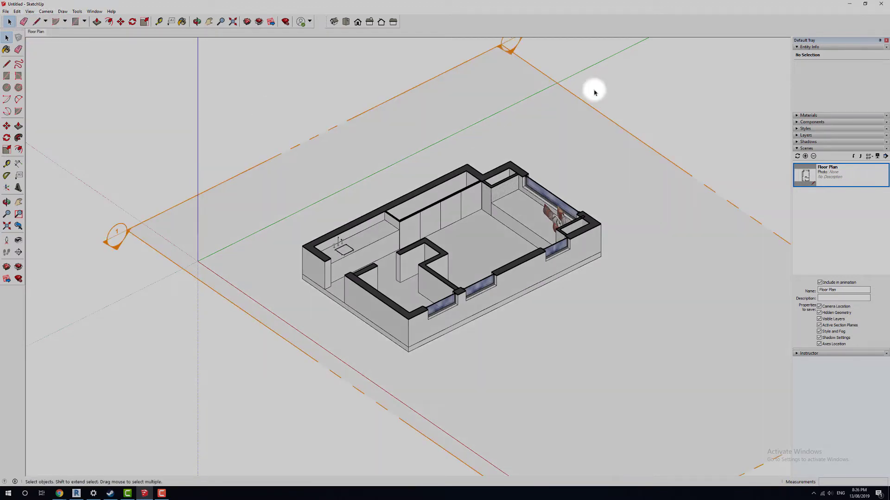
# Turn off Active Cut for the Floor Plan section plane and clear the selection
pyautogui.scroll(-3, 426, 124)
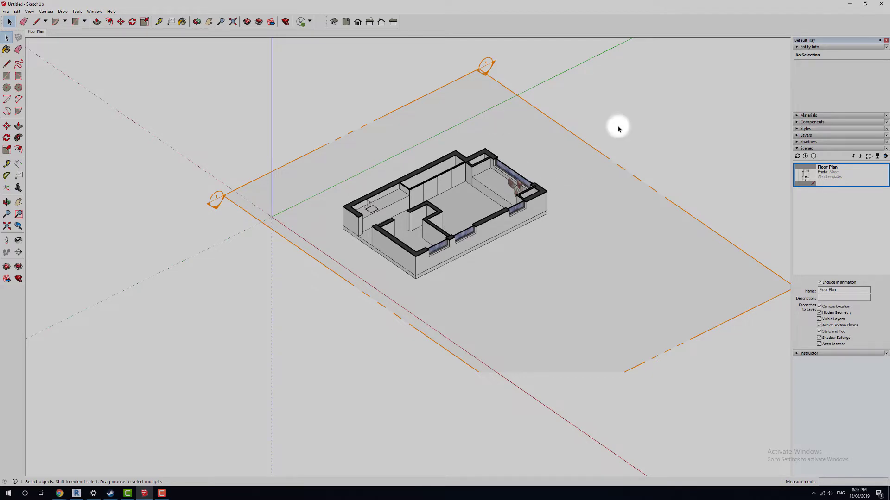
pyautogui.click(368, 129)
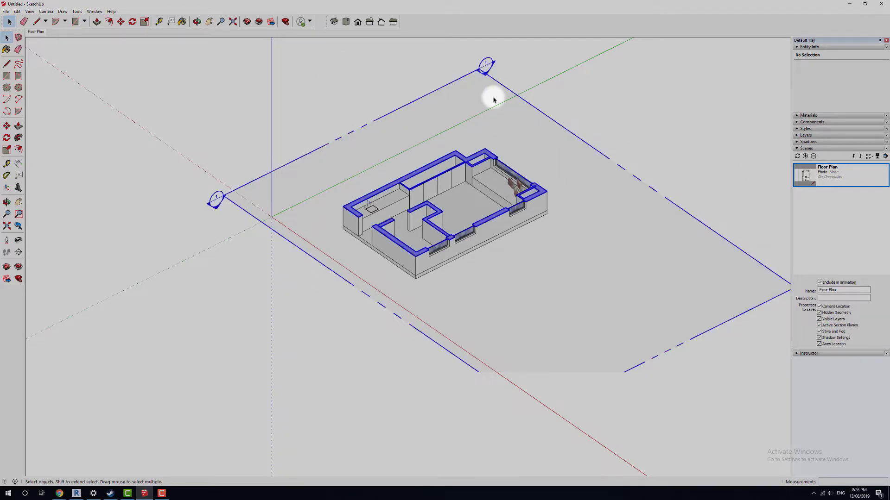
pyautogui.rightClick(485, 75)
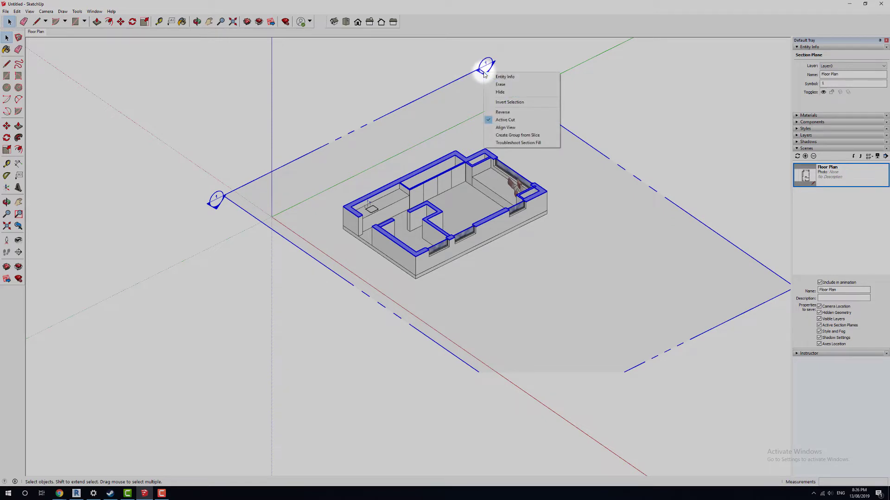
pyautogui.click(504, 119)
pyautogui.click(293, 254)
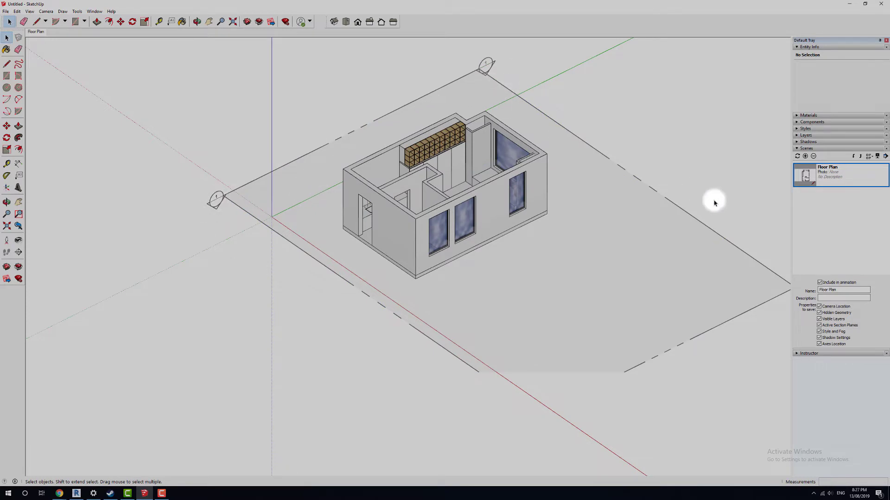
# Hide the inactive Floor Plan section plane itself in the model
pyautogui.click(479, 80)
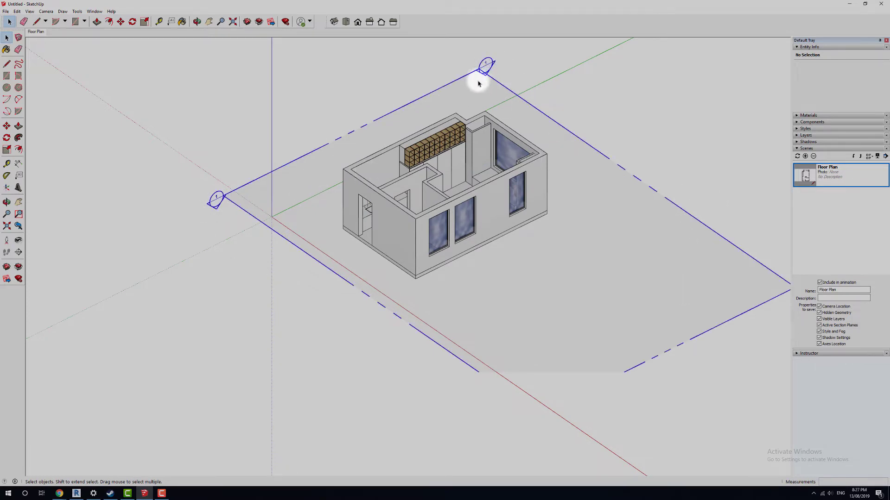
pyautogui.rightClick(485, 79)
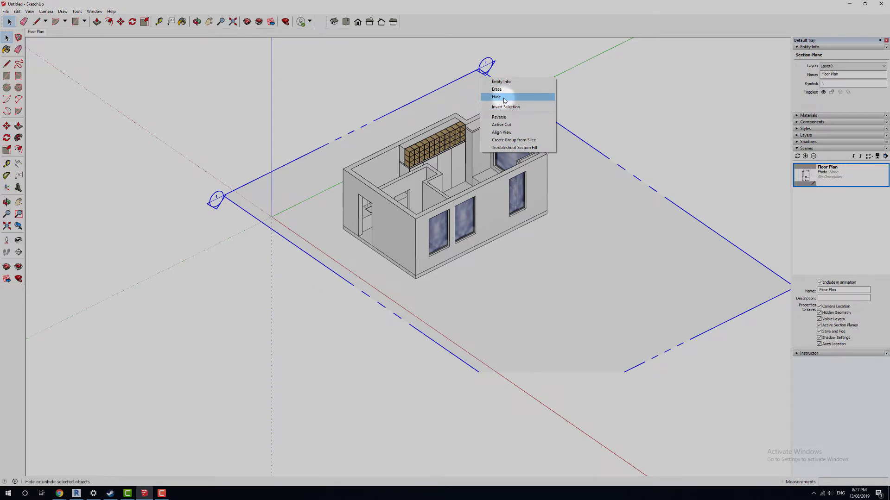
pyautogui.press('Escape')
pyautogui.click(649, 125)
pyautogui.rightClick(602, 165)
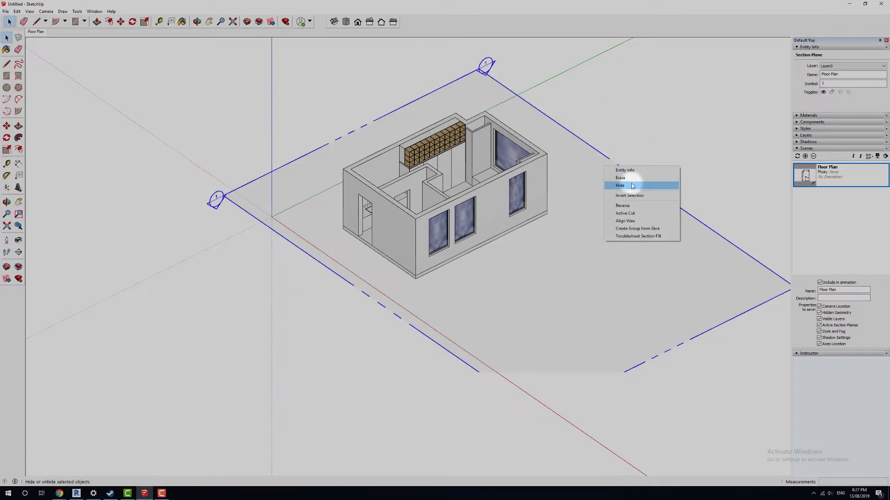
pyautogui.click(631, 185)
# Display hidden geometry, toggle the visibility of the hidden Floor Plan section plane, and turn hidden geometry off again
pyautogui.moveTo(532, 175)
pyautogui.keyDown('shift'); pyautogui.mouseDown(button='middle')
pyautogui.moveTo(510, 209)
pyautogui.moveTo(491, 190)
pyautogui.mouseUp(button='middle'); pyautogui.keyUp('shift')
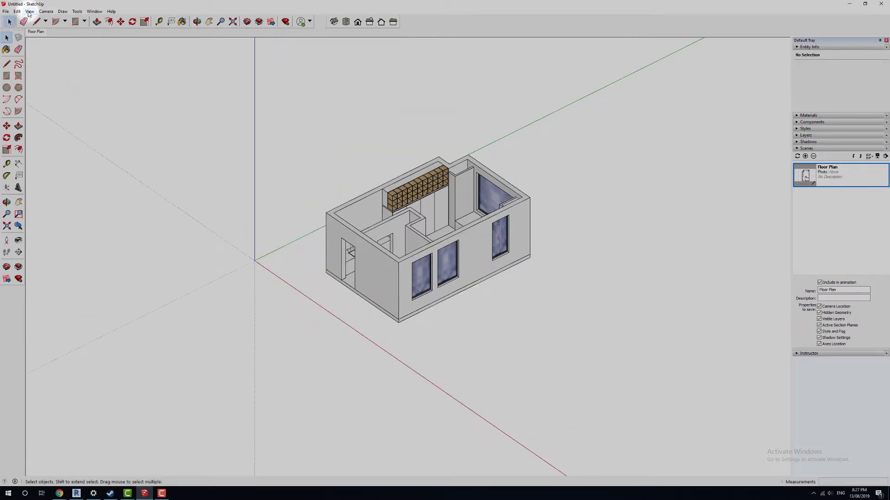
pyautogui.click(29, 11)
pyautogui.click(42, 37)
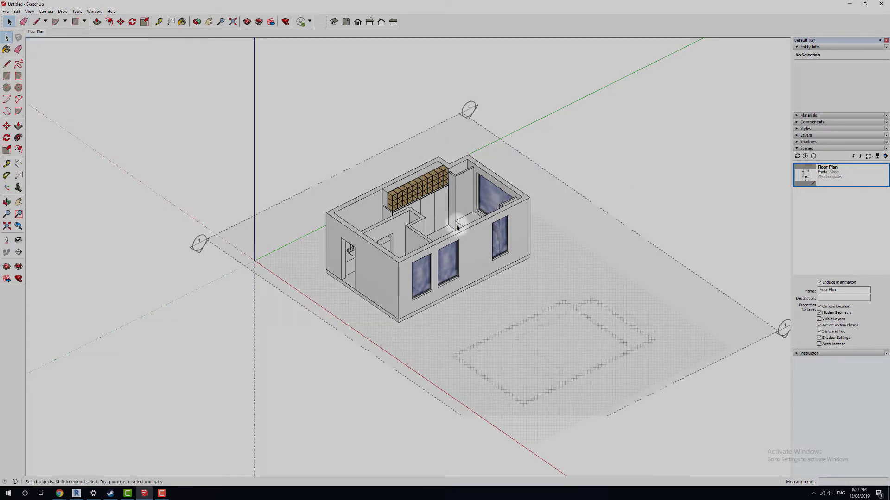
pyautogui.click(585, 199)
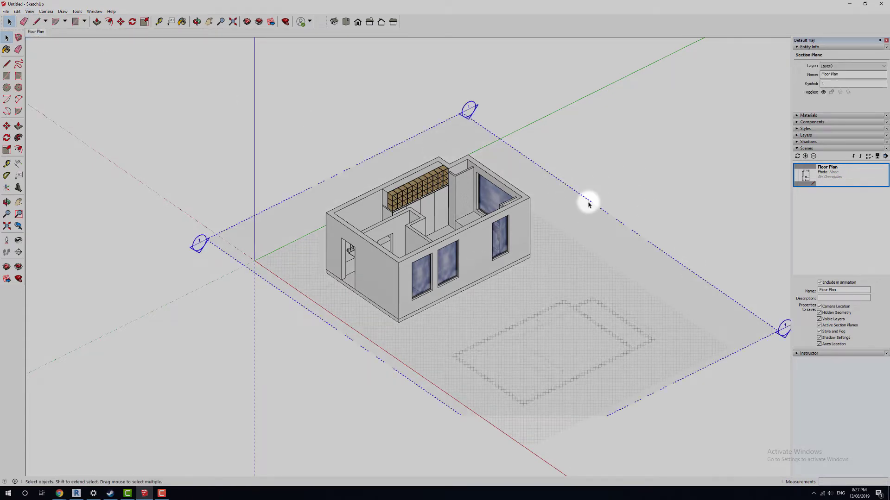
pyautogui.rightClick(589, 204)
pyautogui.click(621, 224)
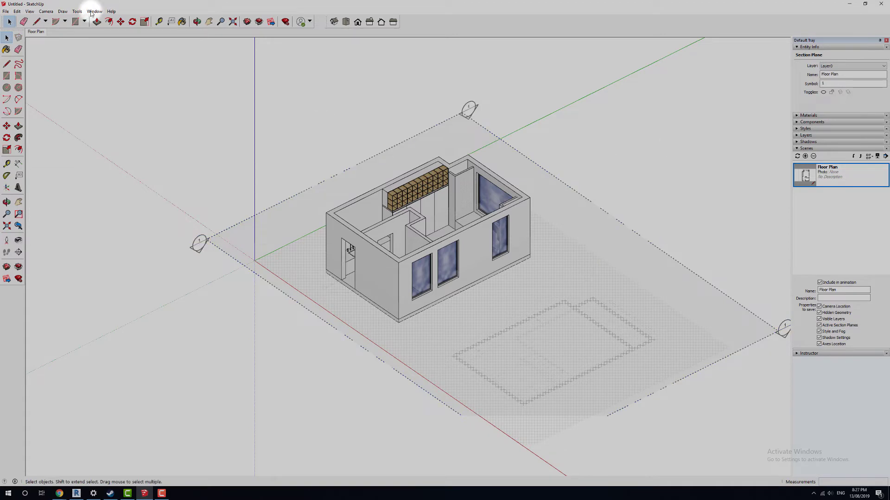
pyautogui.click(29, 11)
pyautogui.click(43, 38)
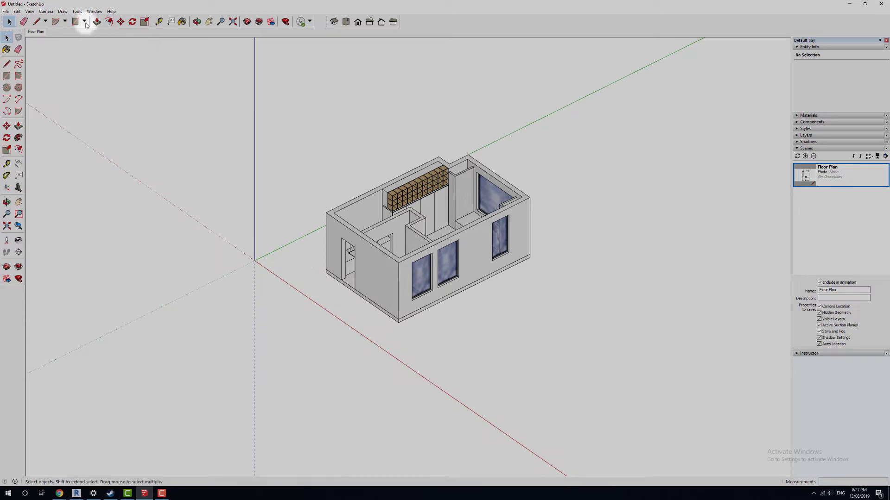
# Place a section plane on the long exterior wall with three windows and name it "Section Longitudal" with symbol 1
pyautogui.click(77, 11)
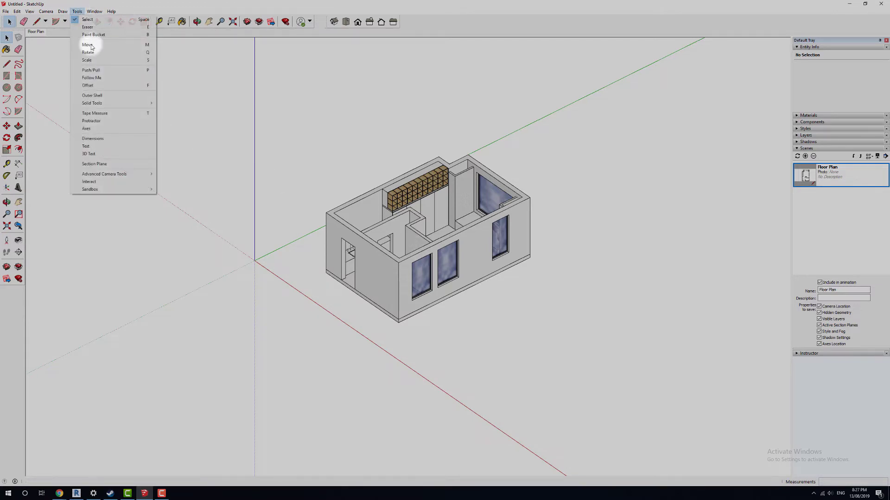
pyautogui.click(105, 168)
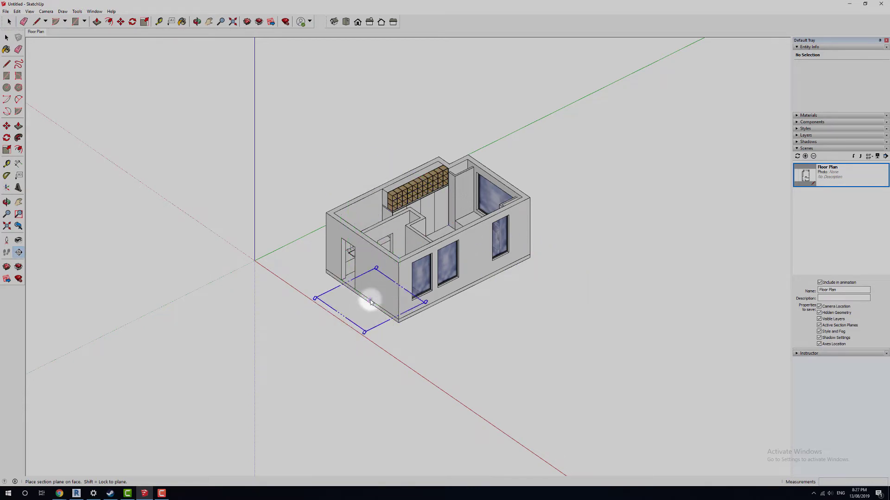
pyautogui.click(478, 257)
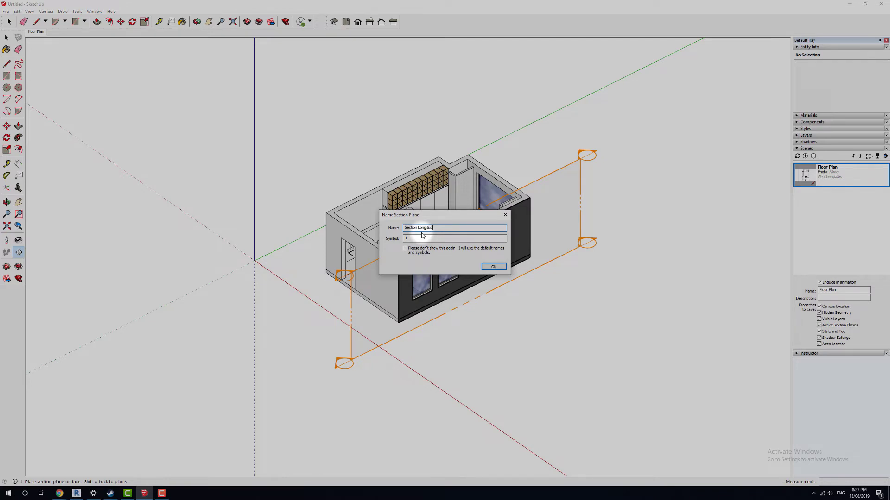
pyautogui.press('Return')
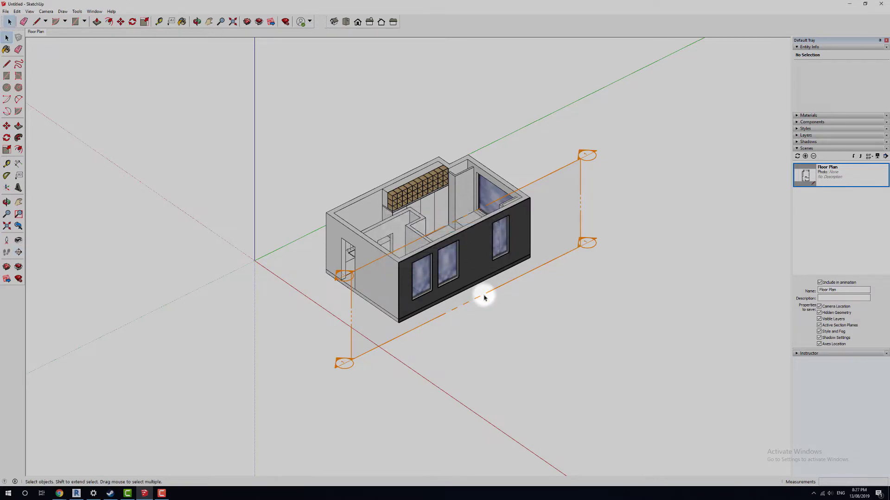
# Move the Section Longitudal plane inward from the window wall so it cuts lengthwise through the kitchen side, and clear the selection
pyautogui.scroll(4, 579, 287)
pyautogui.moveTo(664, 271); pyautogui.dragTo(624, 218)
pyautogui.press('m')
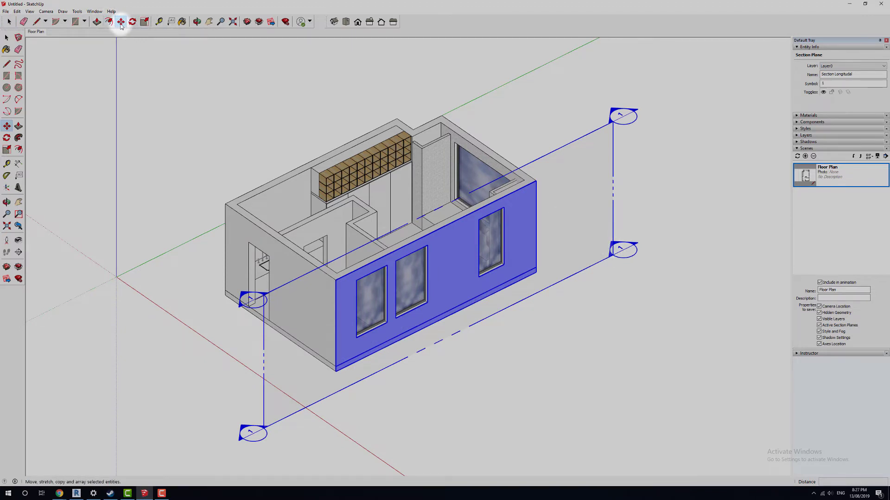
pyautogui.click(668, 267)
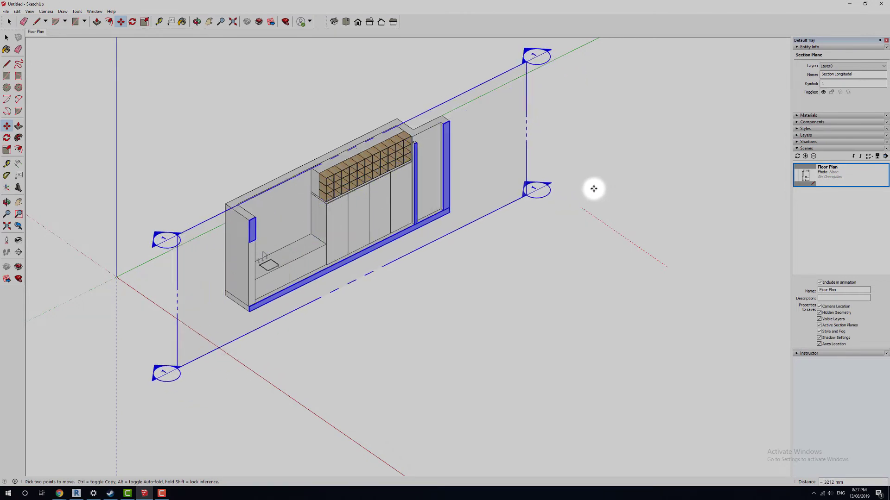
pyautogui.click(616, 199)
pyautogui.moveTo(469, 359); pyautogui.dragTo(369, 236, button='middle')
pyautogui.press('space')
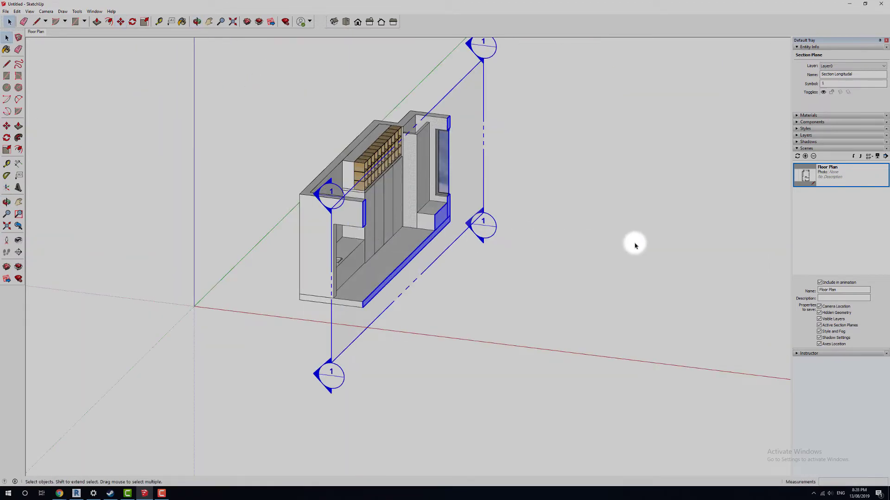
pyautogui.click(635, 246)
# Show the longitudinal cut in the standard Right view, enlarged, and check that the camera uses Parallel Projection
pyautogui.moveTo(458, 201); pyautogui.dragTo(398, 218, button='middle')
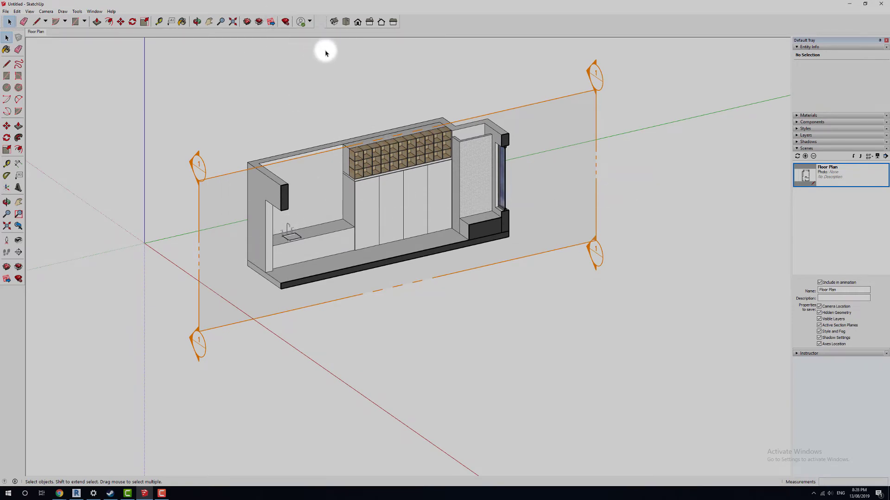
pyautogui.click(357, 22)
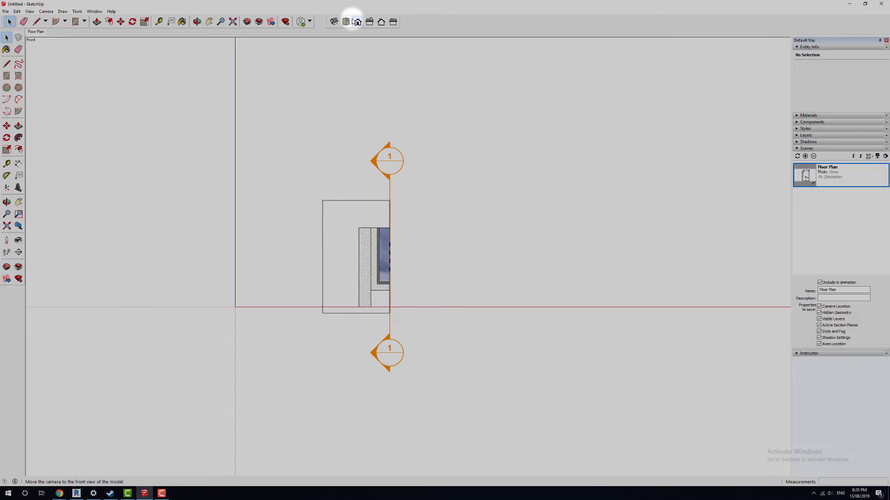
pyautogui.click(347, 22)
pyautogui.click(369, 21)
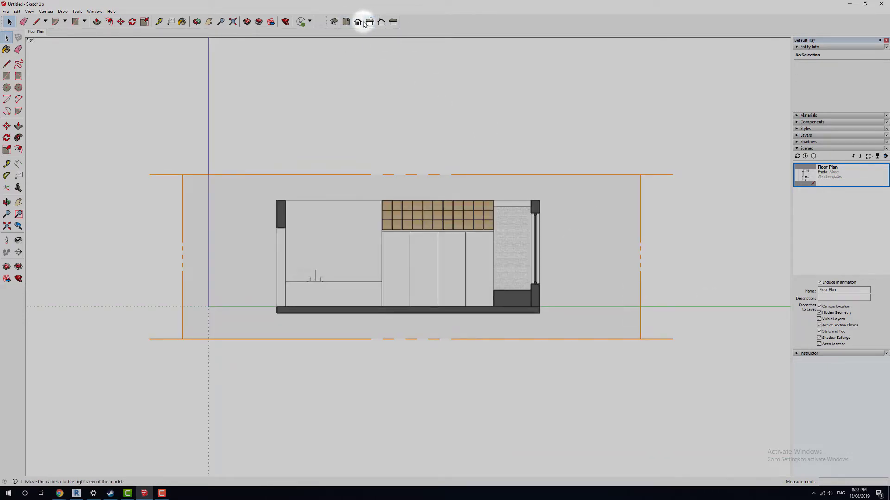
pyautogui.scroll(3, 445, 192)
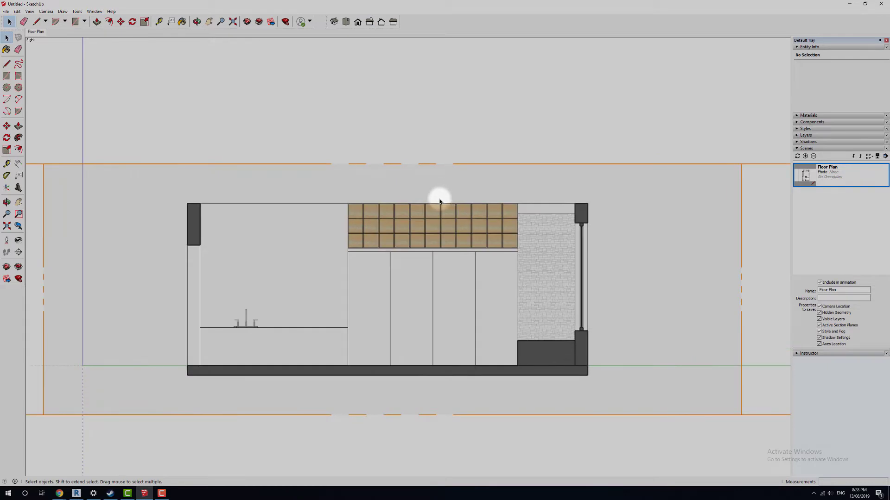
pyautogui.click(46, 14)
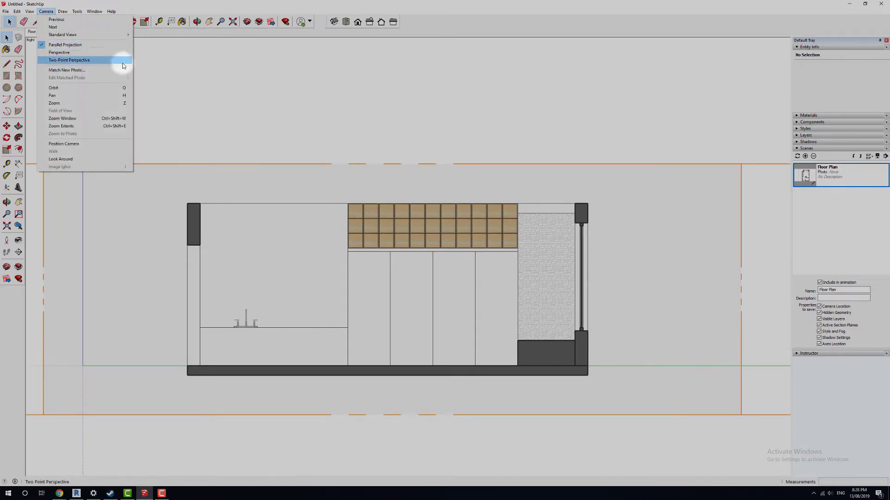
pyautogui.click(435, 81)
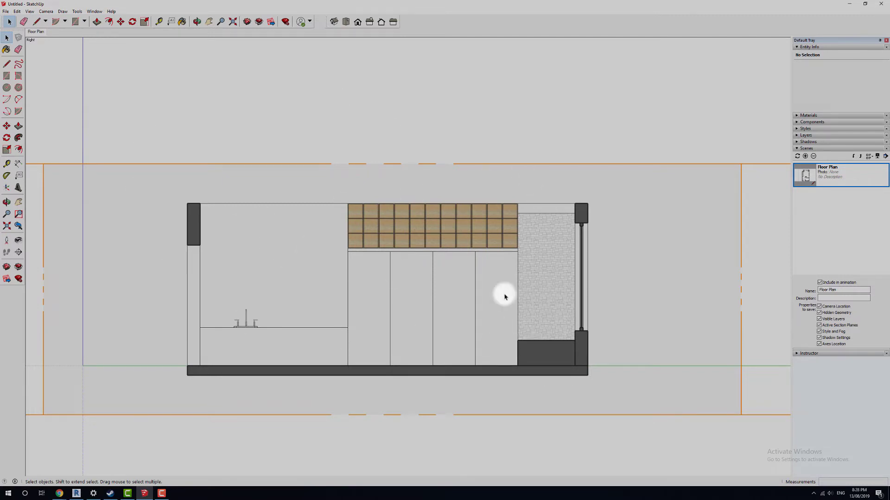
# Add a scene of the longitudinal section, saving the style changes as a new style, and name it "Section Longitudal"
pyautogui.click(806, 156)
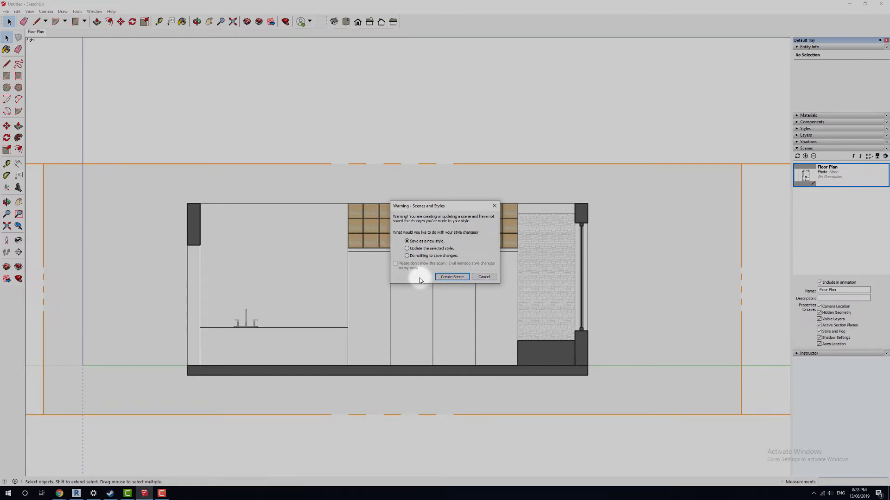
pyautogui.click(446, 277)
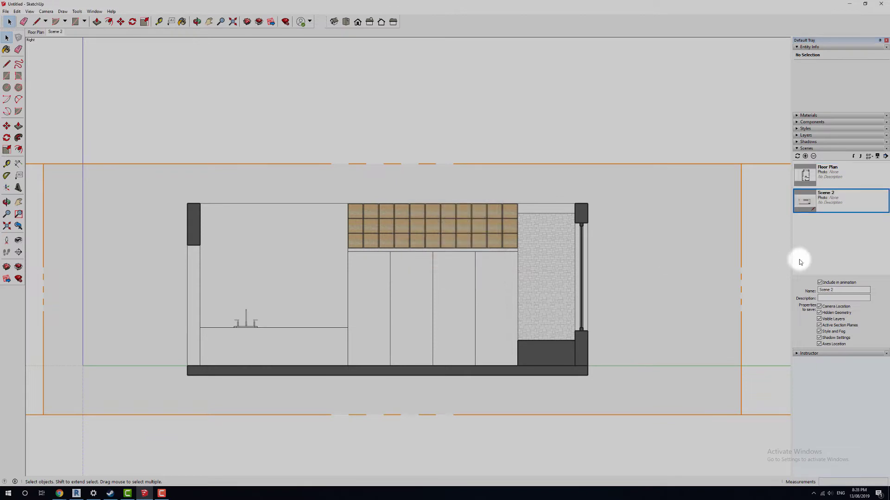
pyautogui.click(837, 207)
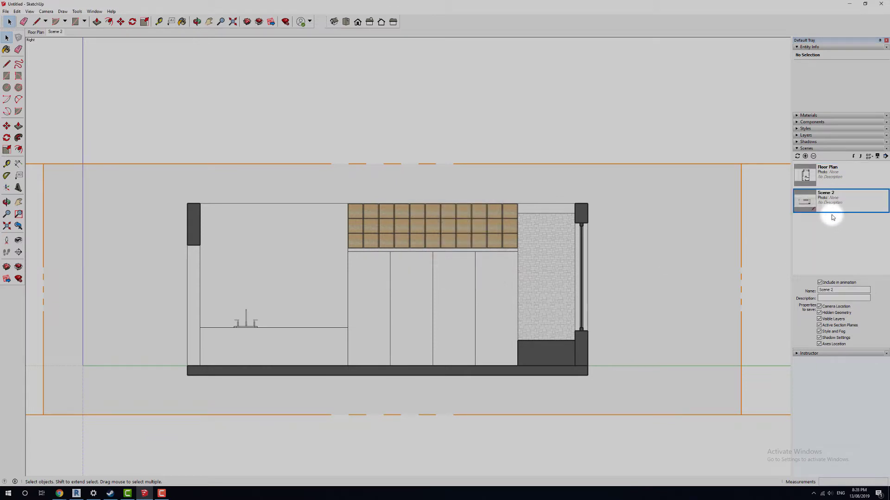
pyautogui.moveTo(838, 291); pyautogui.dragTo(801, 290)
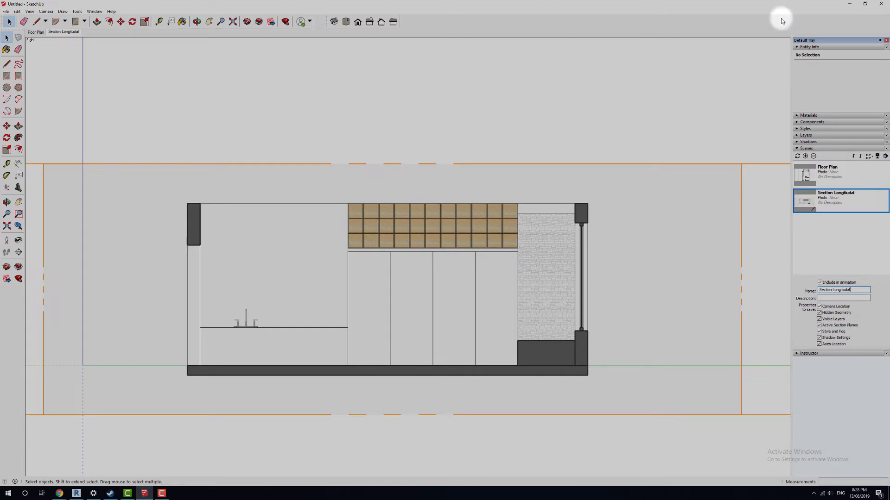
# Recall the Floor Plan scene and return to the Section Longitudal scene to compare their saved views and cuts
pyautogui.click(851, 176)
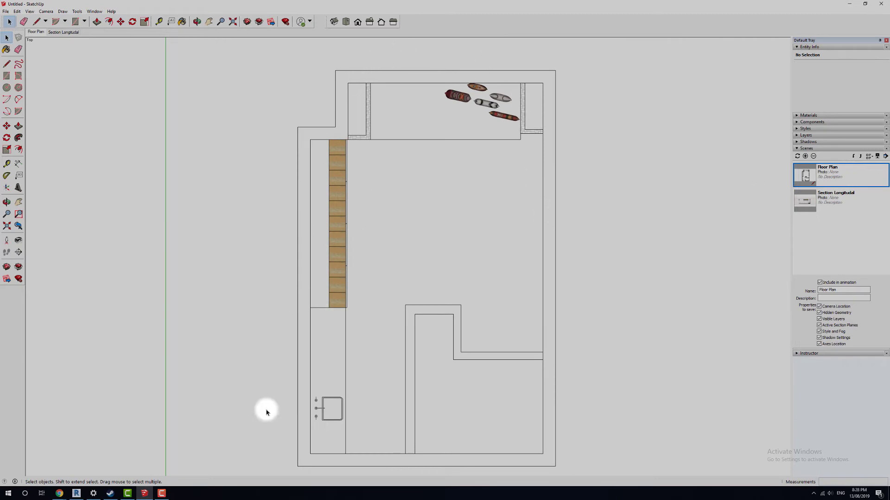
pyautogui.click(856, 206)
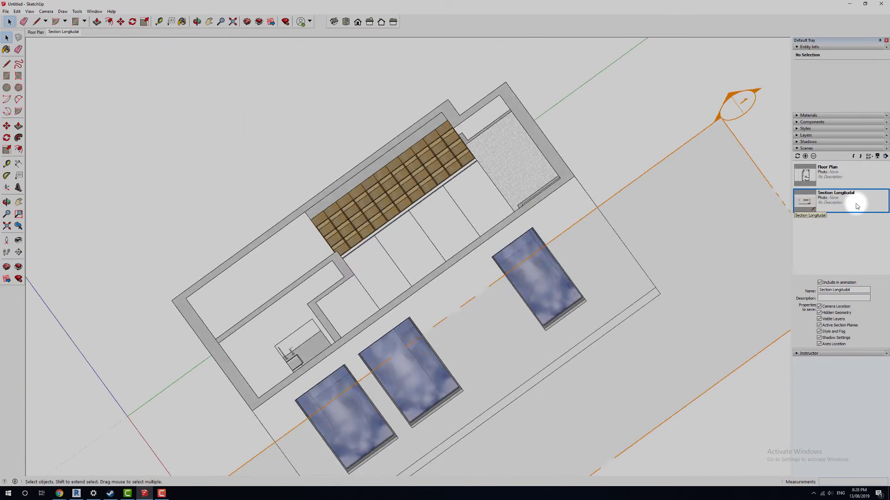
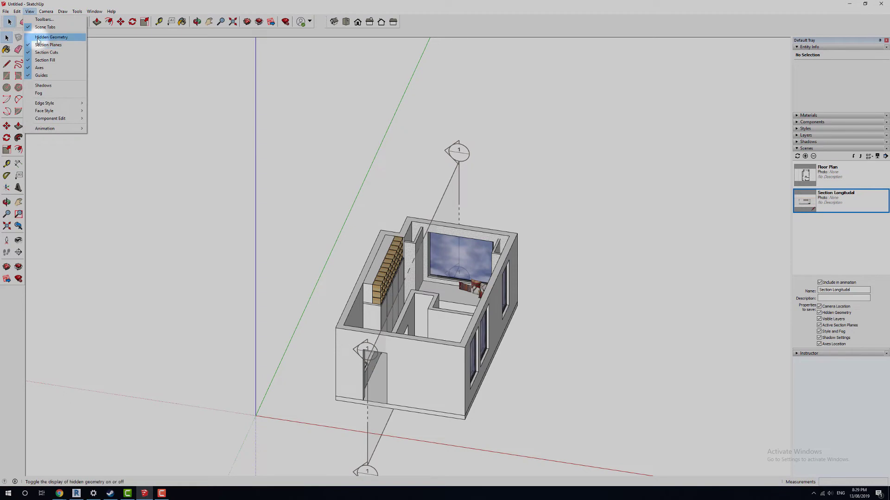
# Display hidden geometry, turn on Active Cut for the hidden Floor Plan section plane, and clear the selection
pyautogui.click(299, 188)
pyautogui.rightClick(306, 191)
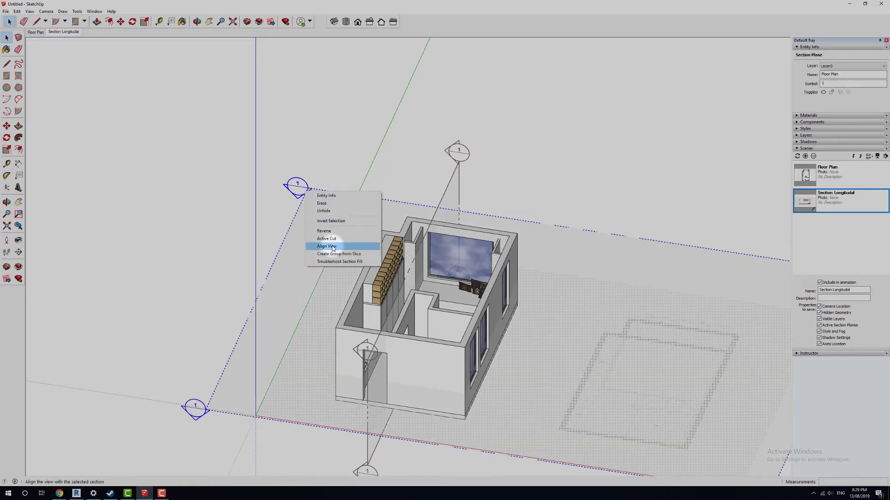
pyautogui.click(329, 239)
pyautogui.click(342, 151)
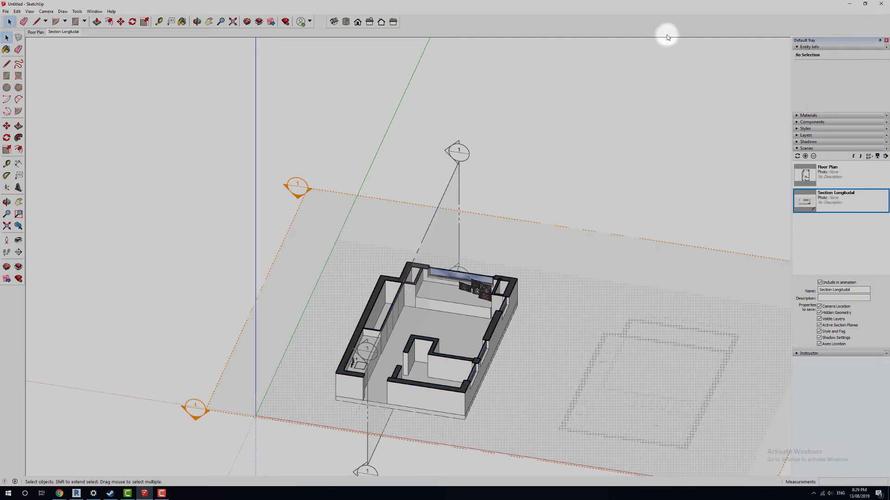
pyautogui.moveTo(676, 206); pyautogui.dragTo(514, 252, button='middle')
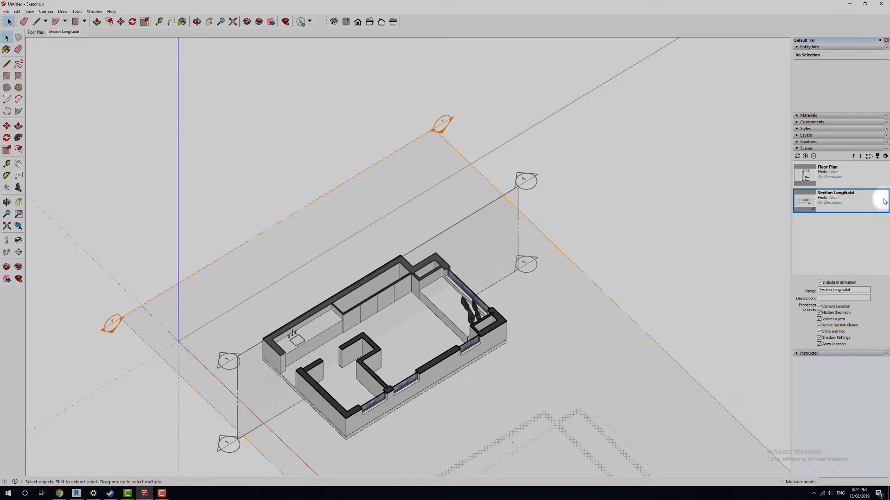
# Recall the Floor Plan scene and display its section planes in an angled overhead view
pyautogui.click(844, 177)
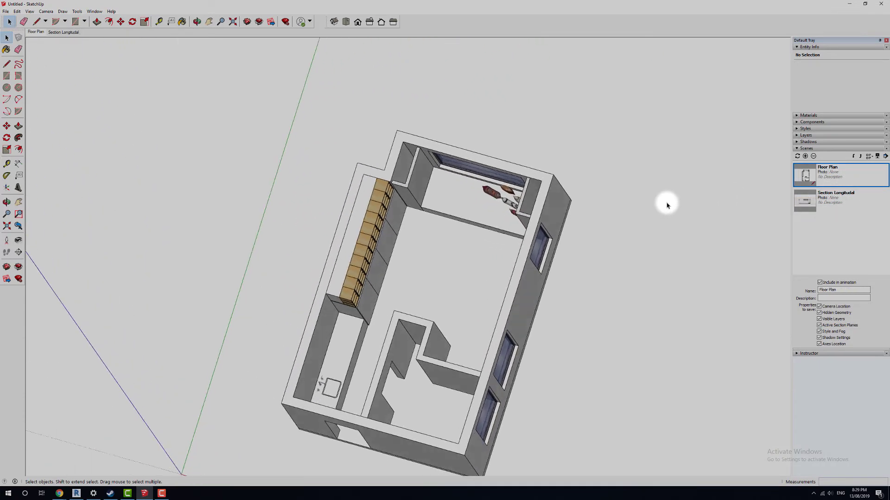
pyautogui.scroll(-5, 575, 326)
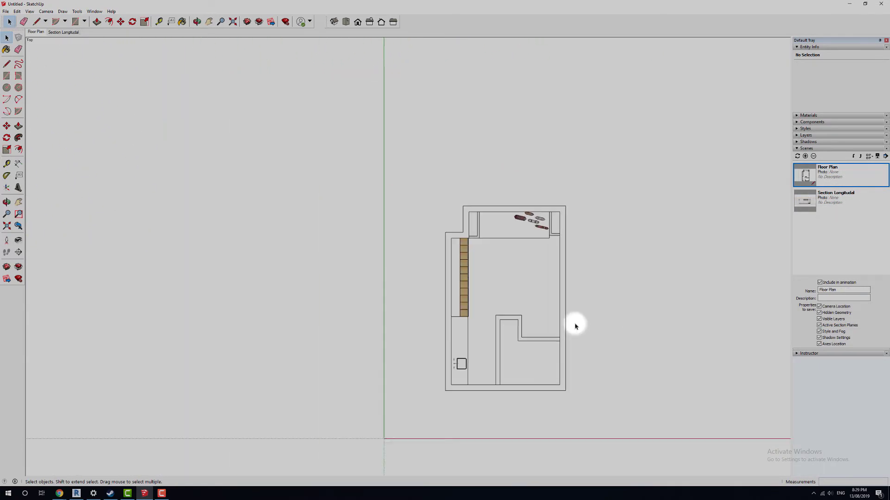
pyautogui.moveTo(610, 400); pyautogui.dragTo(547, 325, button='middle')
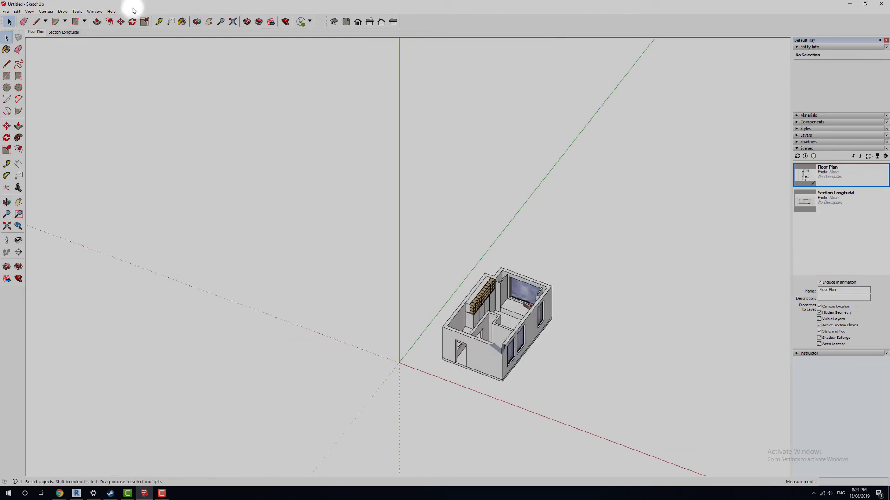
pyautogui.click(33, 12)
pyautogui.click(55, 44)
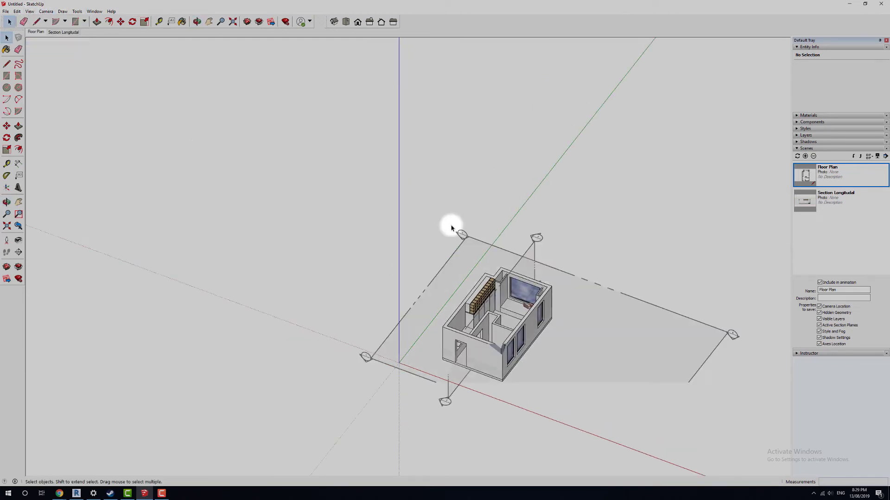
# Turn on Active Cut for the horizontal Floor Plan section plane
pyautogui.click(473, 241)
pyautogui.rightClick(478, 242)
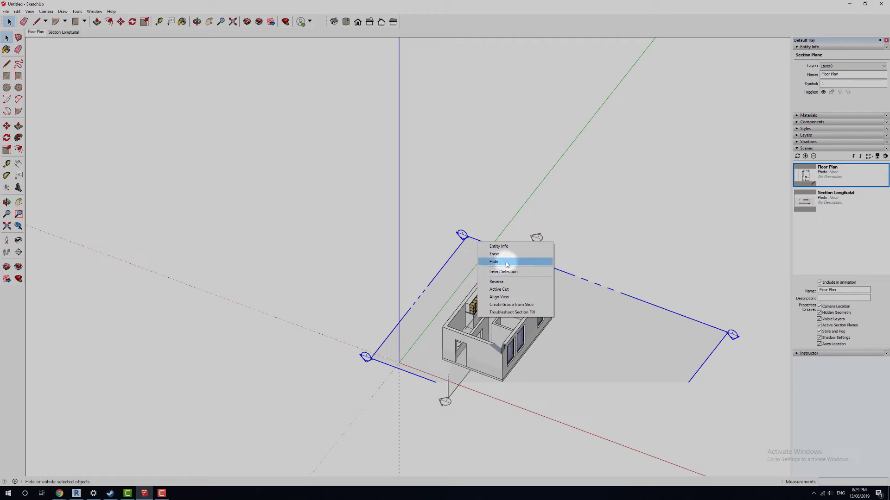
pyautogui.click(509, 288)
pyautogui.click(507, 157)
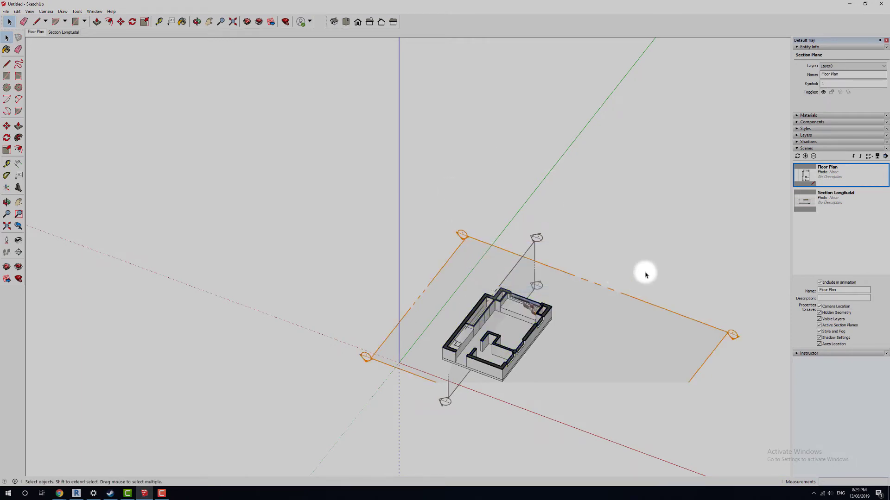
# Restore the Floor Plan scene, switch to an angled overhead view, and turn on the section plane display
pyautogui.doubleClick(831, 175)
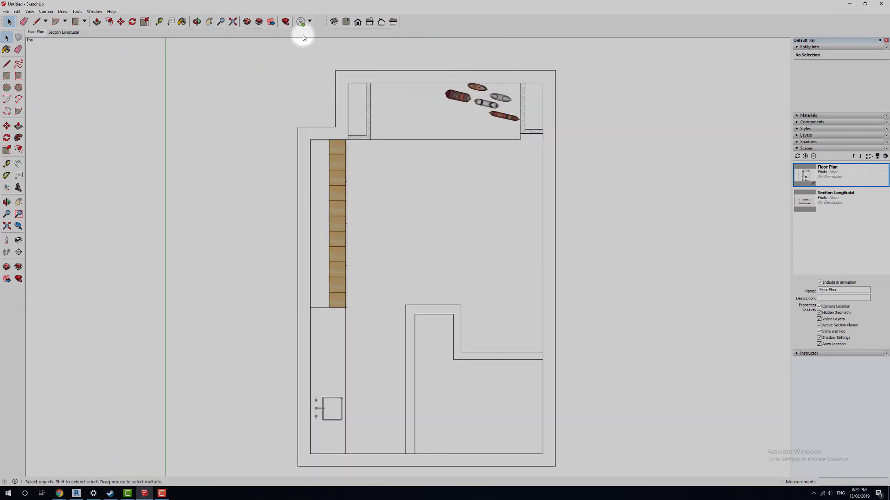
pyautogui.press('o')
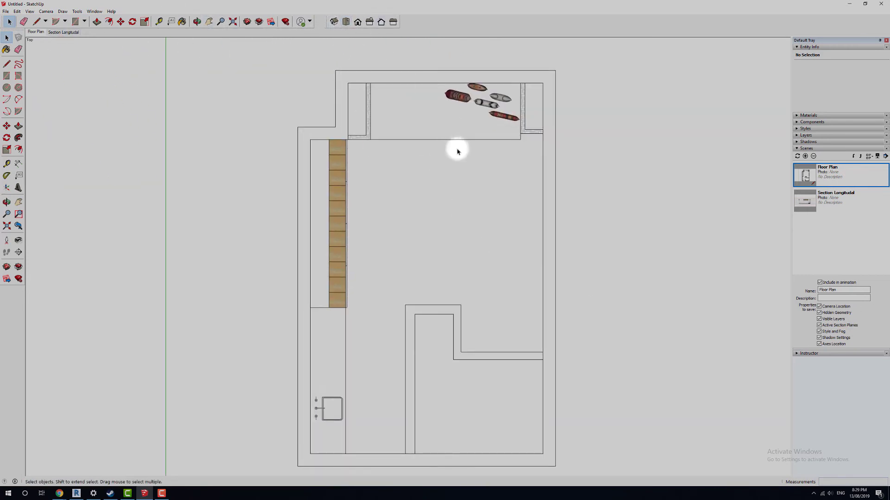
pyautogui.moveTo(545, 320); pyautogui.dragTo(348, 188)
pyautogui.scroll(-4, 406, 199)
pyautogui.press('space')
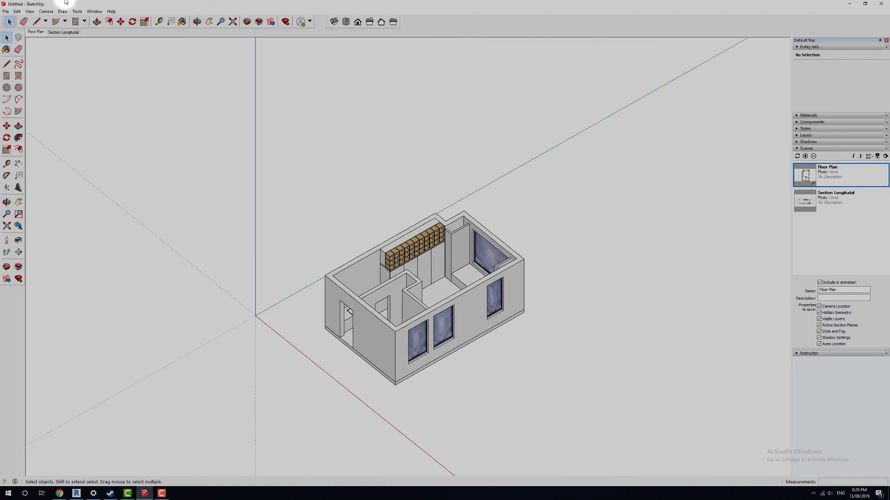
pyautogui.click(29, 11)
pyautogui.click(46, 45)
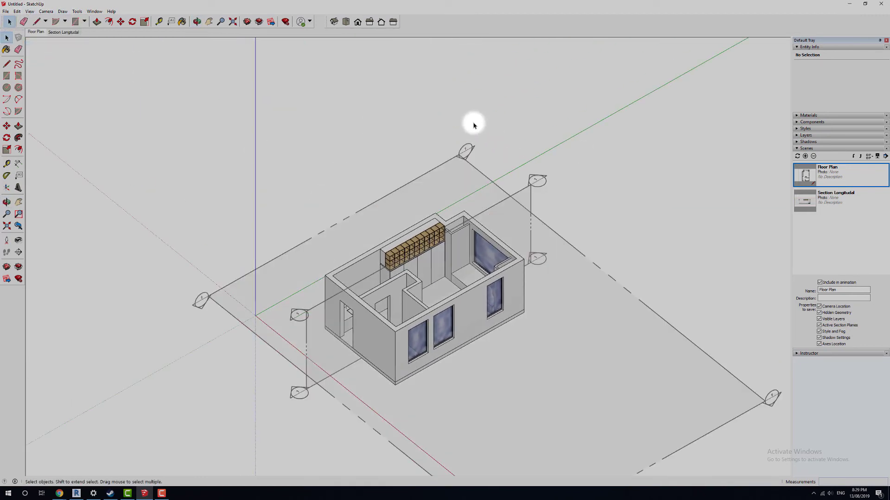
# Make the horizontal Floor Plan section plane the active cut and clear the selection
pyautogui.click(462, 163)
pyautogui.rightClick(462, 162)
pyautogui.click(484, 210)
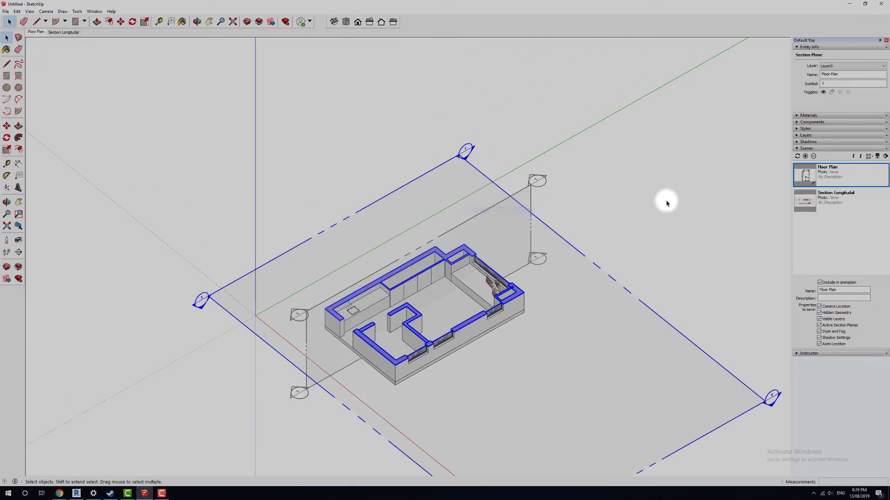
pyautogui.click(644, 280)
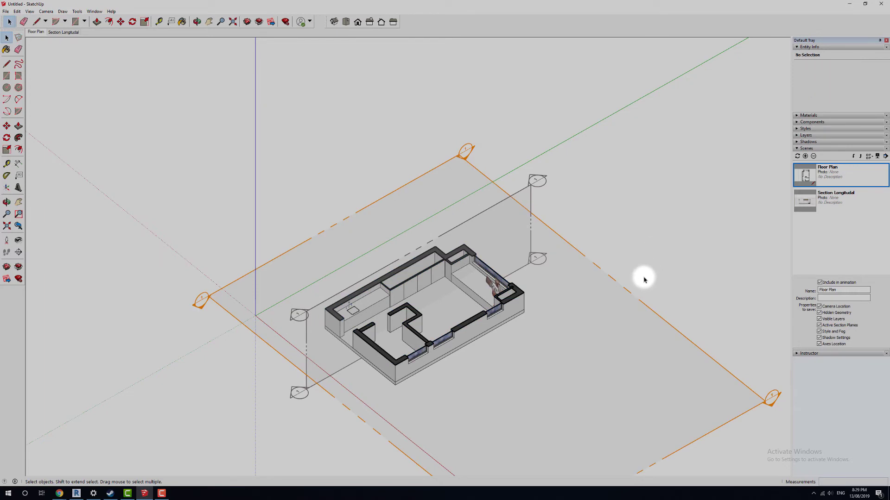
# Switch the Floor Plan cut to the top view and hide the section planes
pyautogui.click(345, 23)
pyautogui.scroll(1, 379, 285)
pyautogui.click(31, 11)
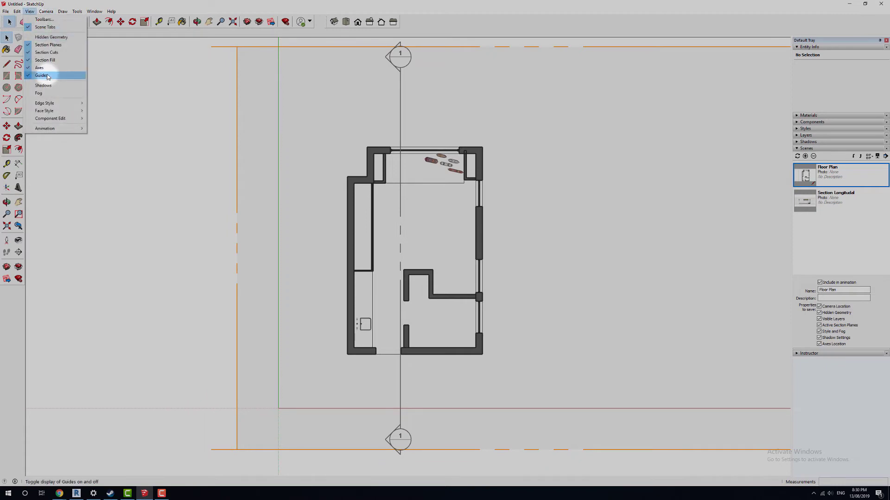
pyautogui.click(46, 45)
pyautogui.scroll(2, 420, 242)
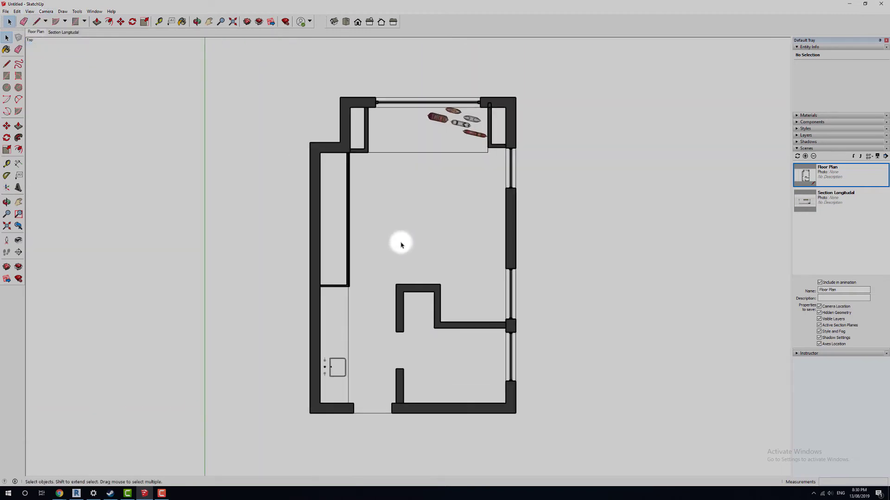
# Update the Floor Plan scene with all its properties, including camera location, active section planes and style
pyautogui.rightClick(840, 174)
pyautogui.click(823, 180)
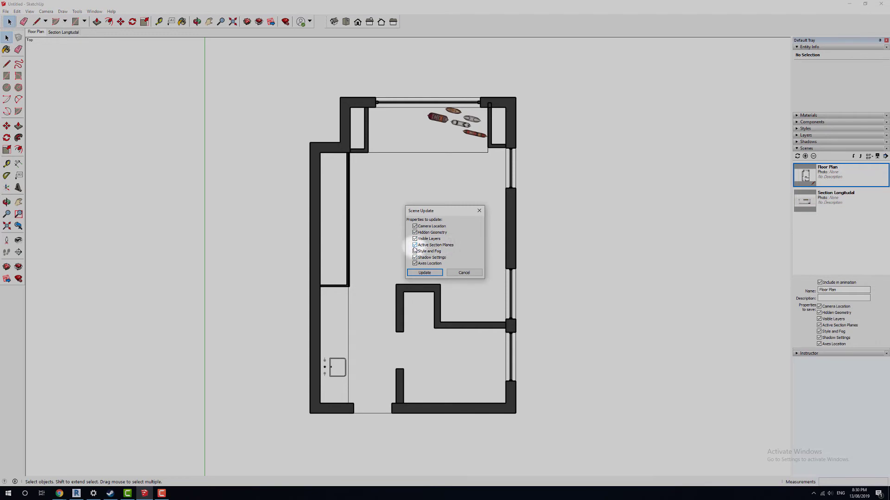
pyautogui.click(420, 273)
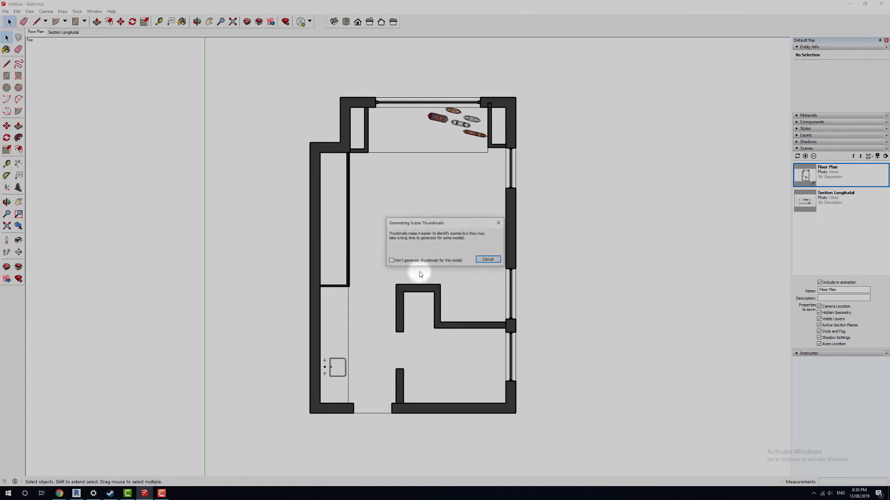
pyautogui.click(471, 270)
# Check the cuts by recalling the Section Longitudal scene and returning to the Floor Plan scene
pyautogui.scroll(-2, 471, 270)
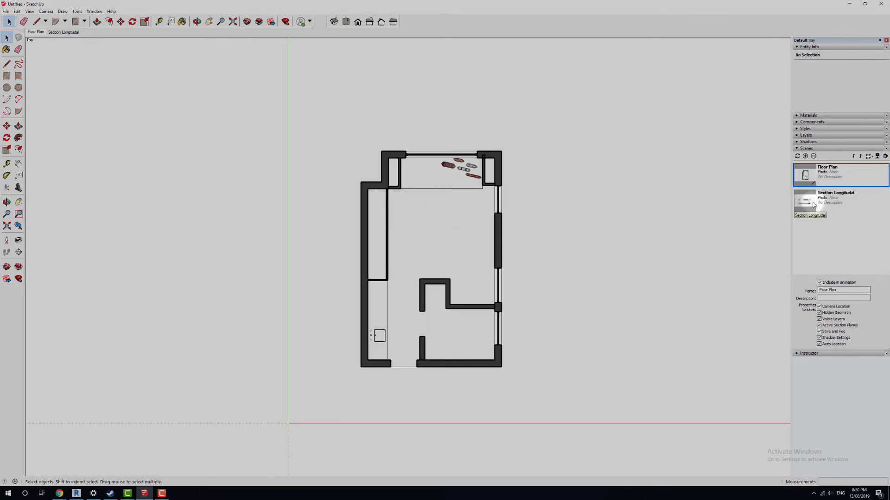
pyautogui.click(809, 203)
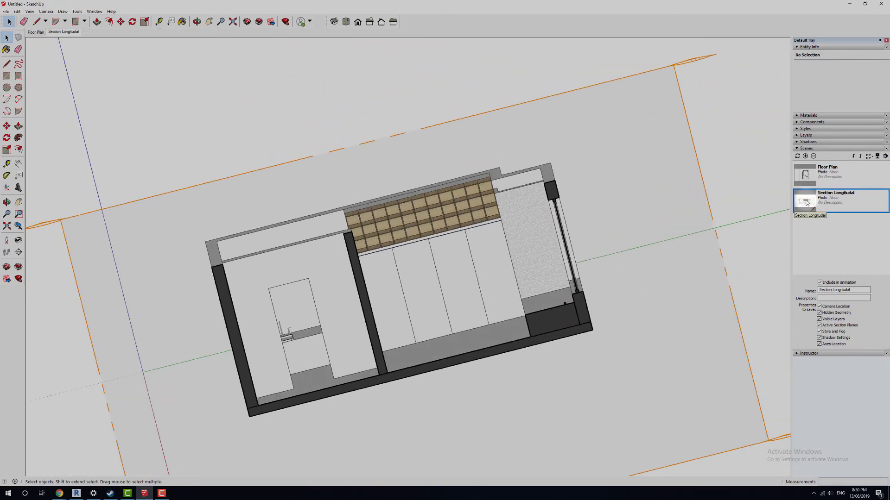
pyautogui.click(145, 256)
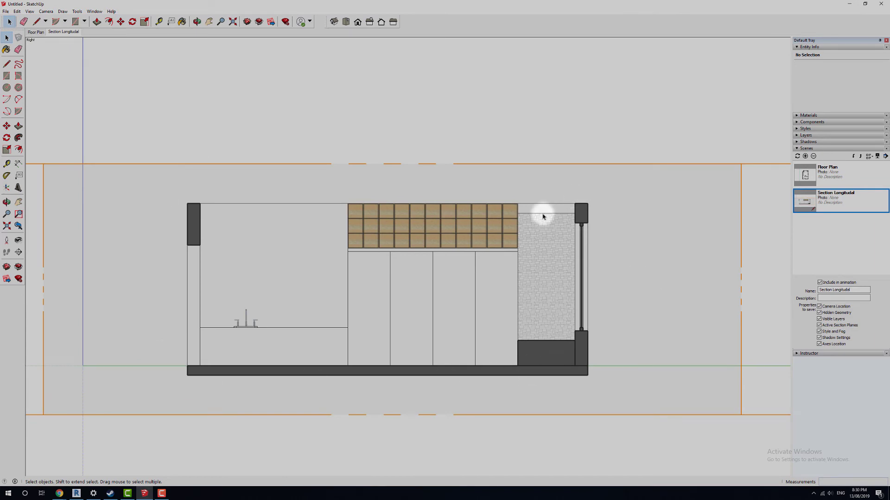
pyautogui.click(809, 183)
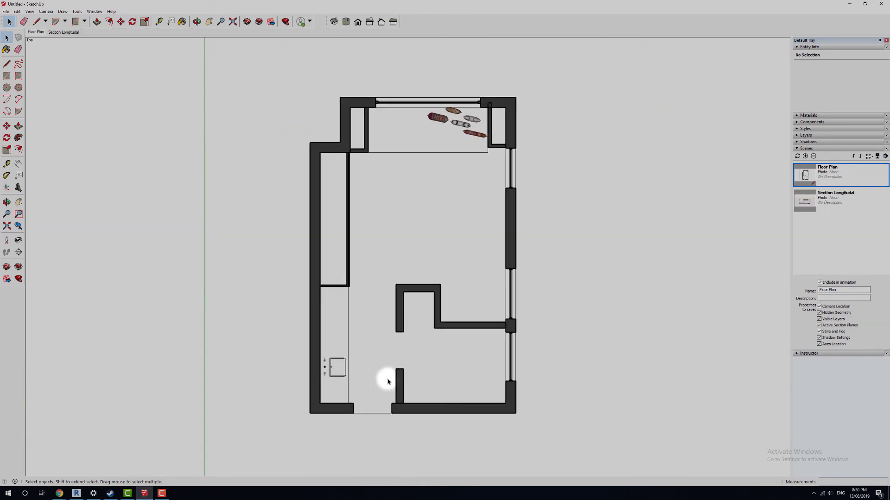
pyautogui.scroll(-2, 660, 282)
pyautogui.moveTo(660, 282); pyautogui.dragTo(574, 339, button='middle')
pyautogui.click(805, 175)
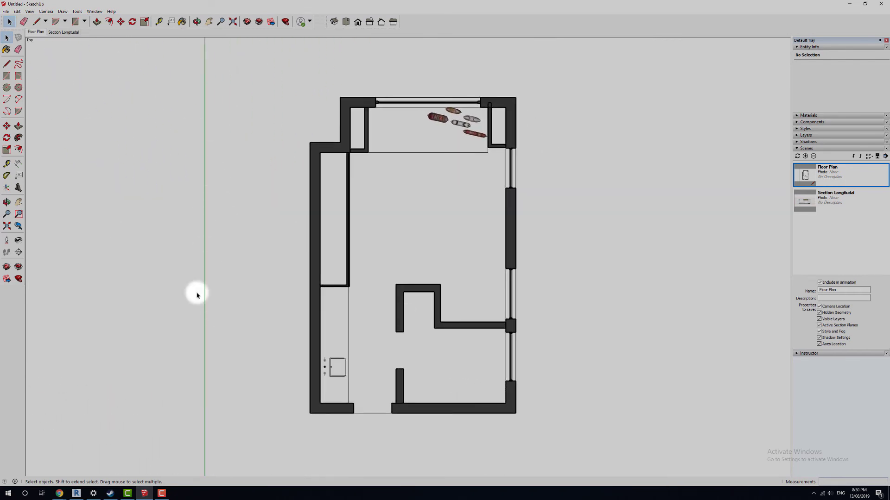
# Hide the model axes in a wider Floor Plan view and update the Floor Plan scene with all properties
pyautogui.scroll(-3, 204, 206)
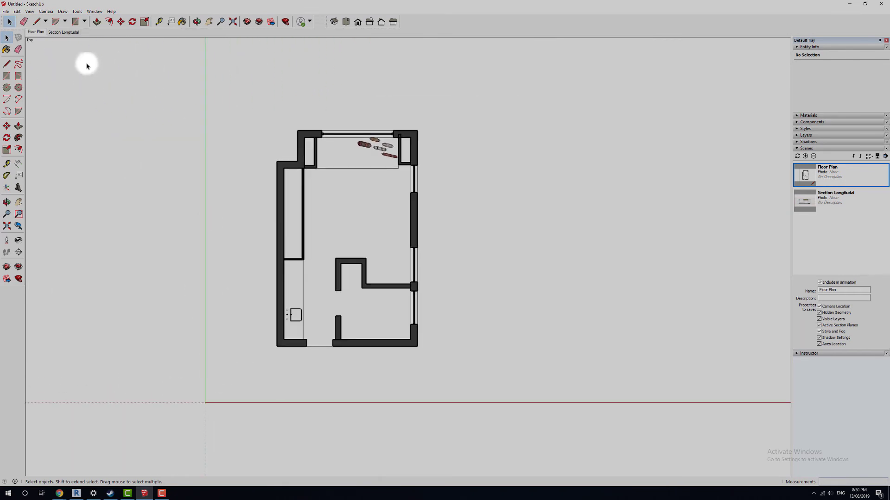
pyautogui.click(29, 11)
pyautogui.click(52, 68)
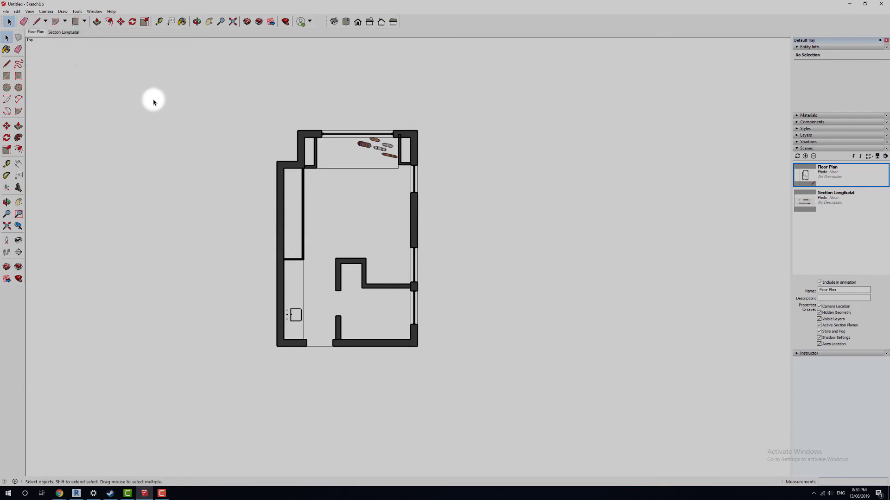
pyautogui.rightClick(850, 170)
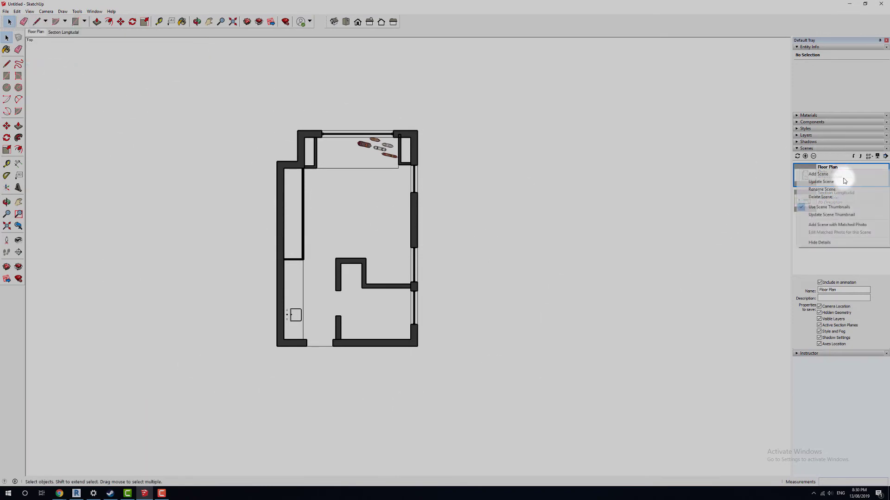
pyautogui.click(829, 186)
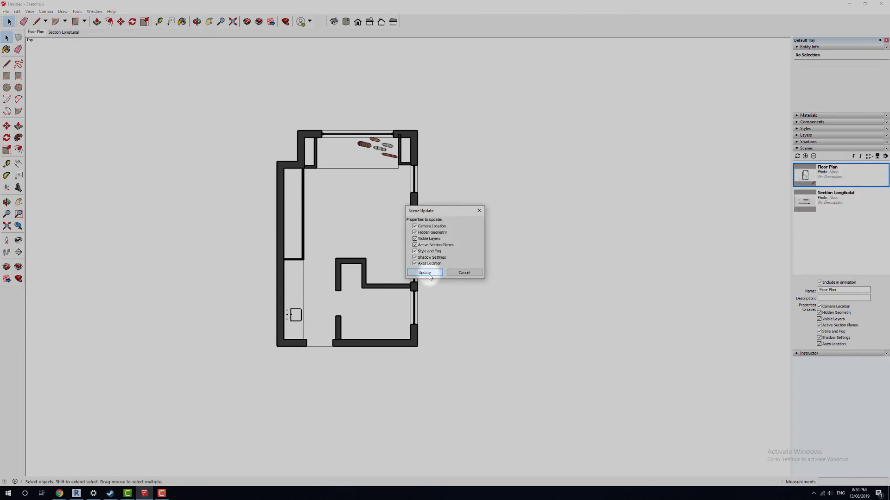
pyautogui.click(424, 273)
pyautogui.click(451, 277)
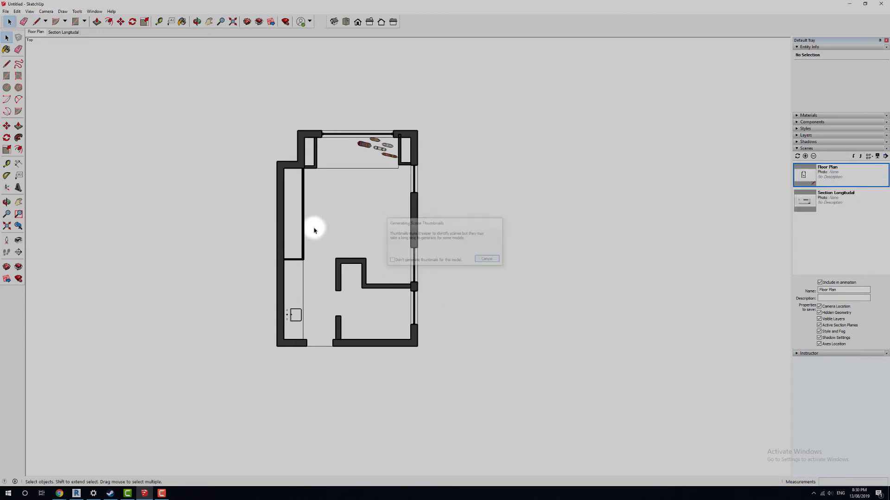
# Set up a 2D graphic export of the floor plan to the Desktop as a JPEG image named "Floor Plan"
pyautogui.scroll(3, 259, 211)
pyautogui.scroll(-1, 245, 214)
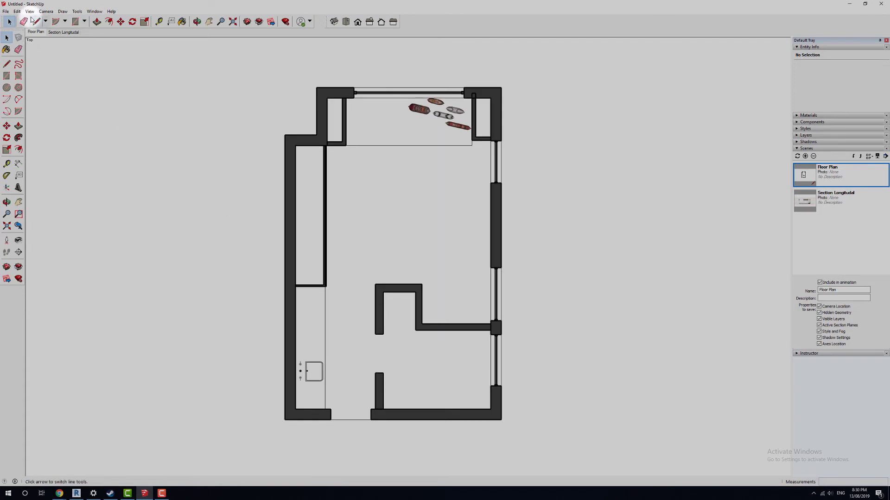
pyautogui.click(6, 11)
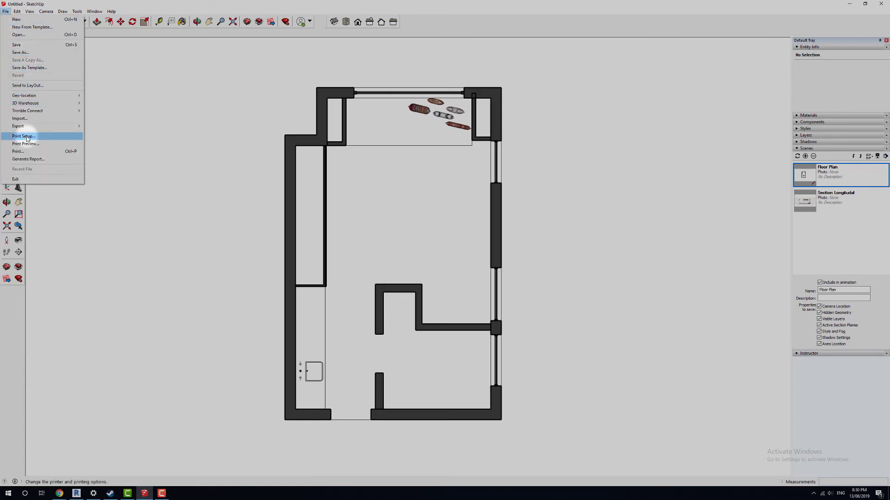
pyautogui.moveTo(32, 125)
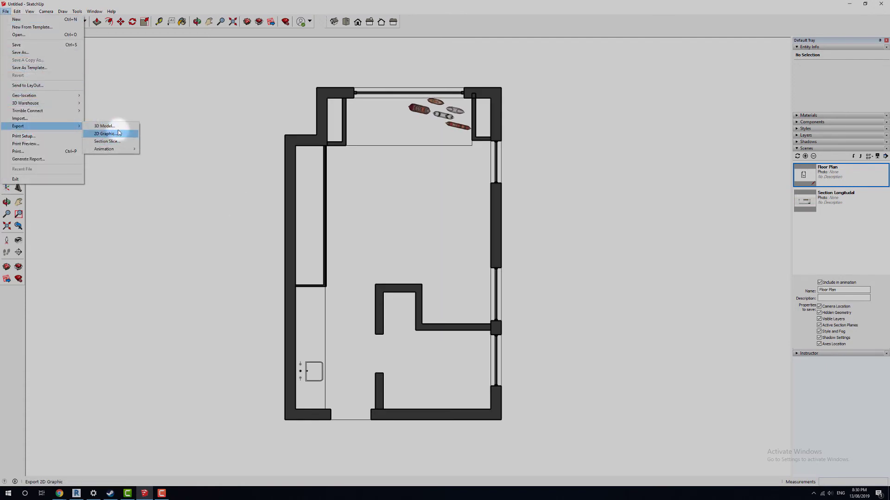
pyautogui.click(115, 126)
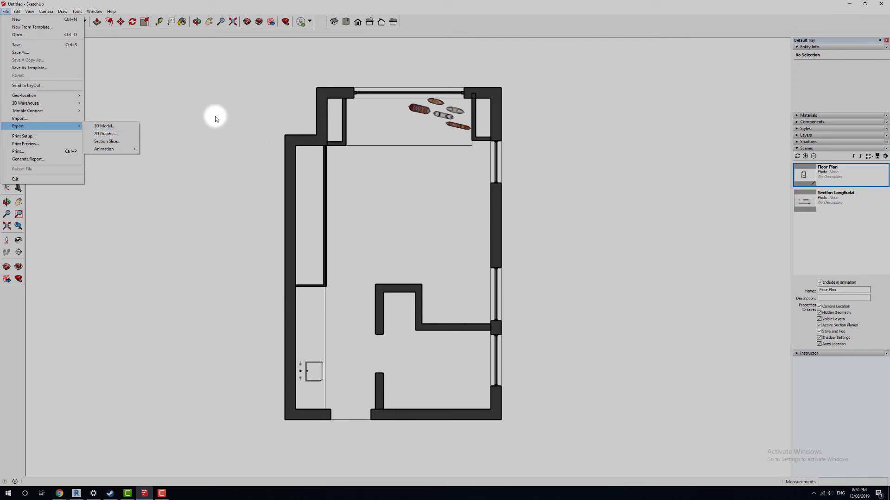
pyautogui.click(128, 136)
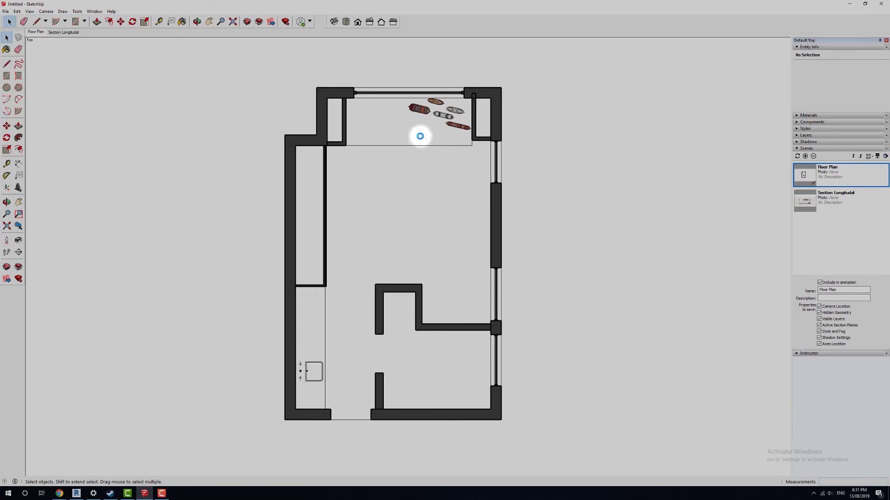
pyautogui.moveTo(157, 21); pyautogui.dragTo(321, 59)
pyautogui.click(331, 277)
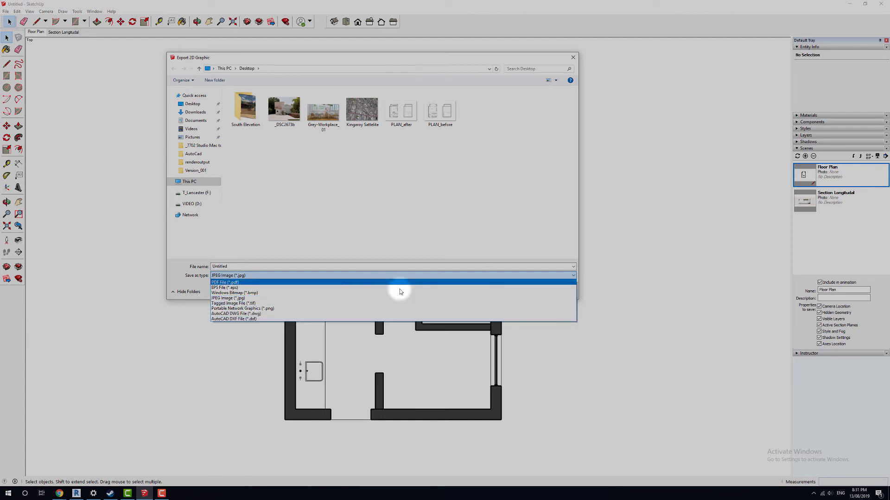
pyautogui.click(267, 299)
pyautogui.click(248, 267)
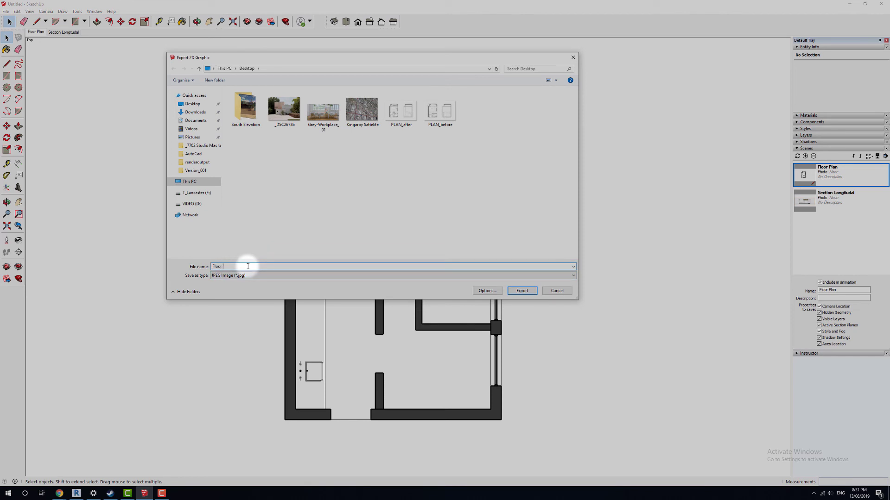
# Accept the export options with view size and anti-aliasing, and export the floor plan image
pyautogui.click(487, 291)
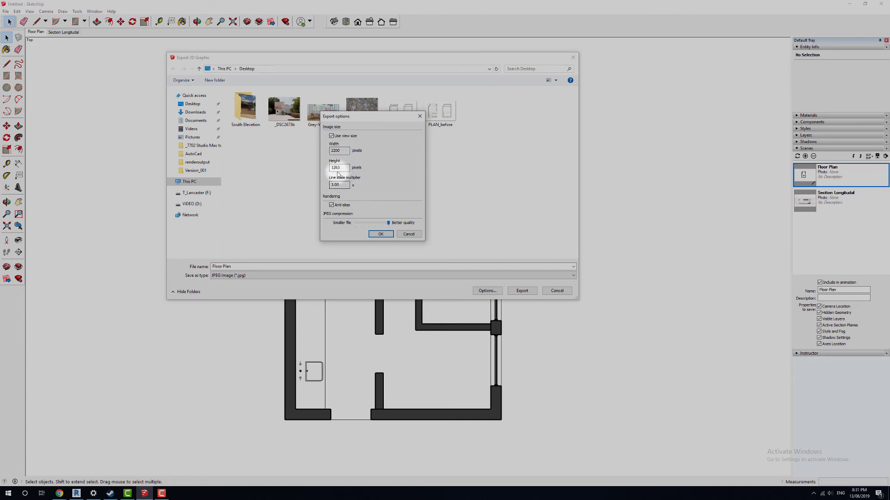
pyautogui.click(379, 235)
pyautogui.click(521, 291)
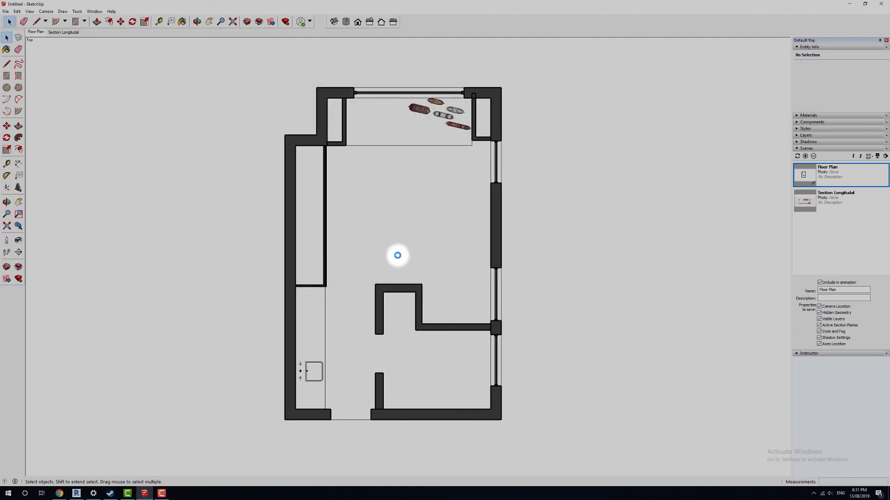
# Recall the Section Longitudal scene and hide its section planes
pyautogui.click(837, 197)
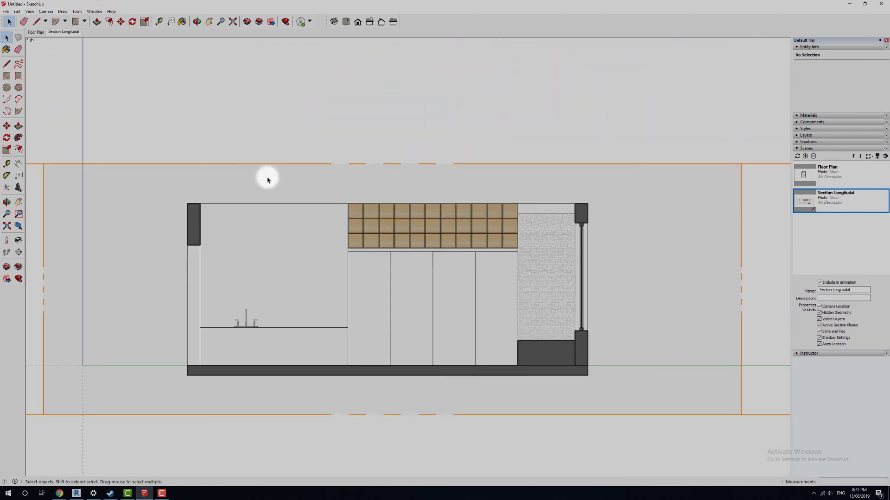
pyautogui.click(272, 163)
pyautogui.click(80, 47)
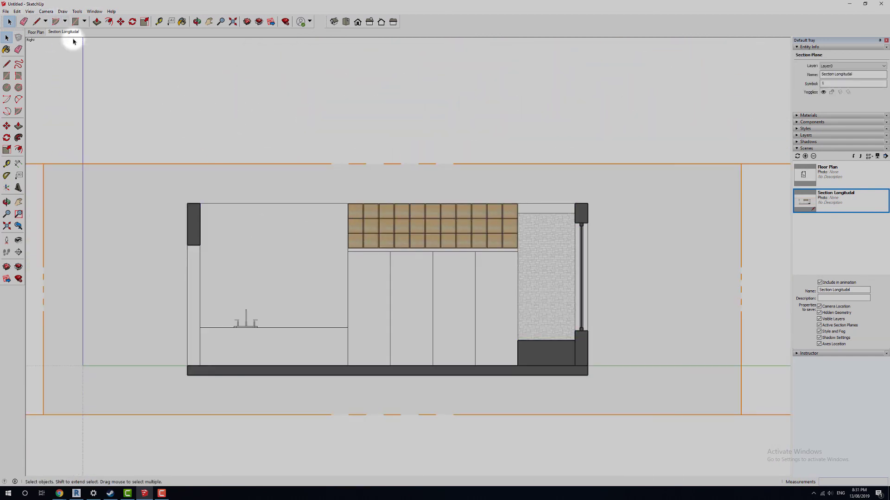
pyautogui.click(30, 12)
pyautogui.click(49, 44)
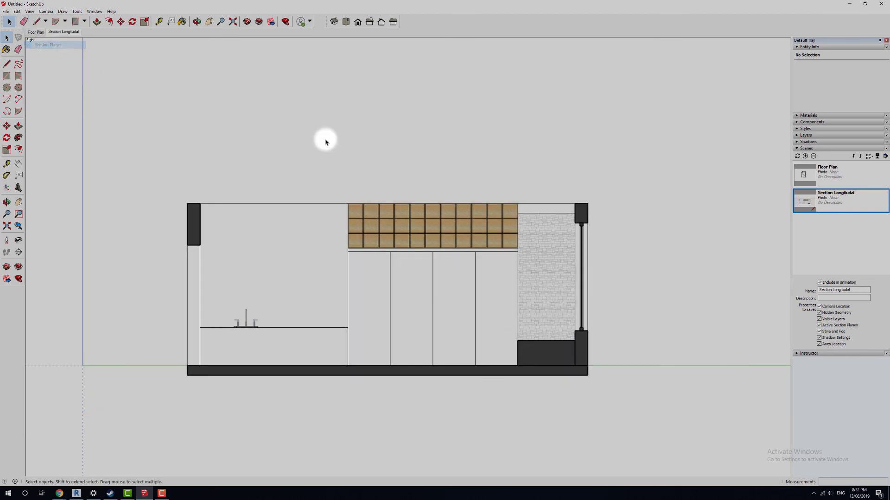
# Update the Section Longitudal scene with all properties, saving the style changes as a new style
pyautogui.rightClick(855, 198)
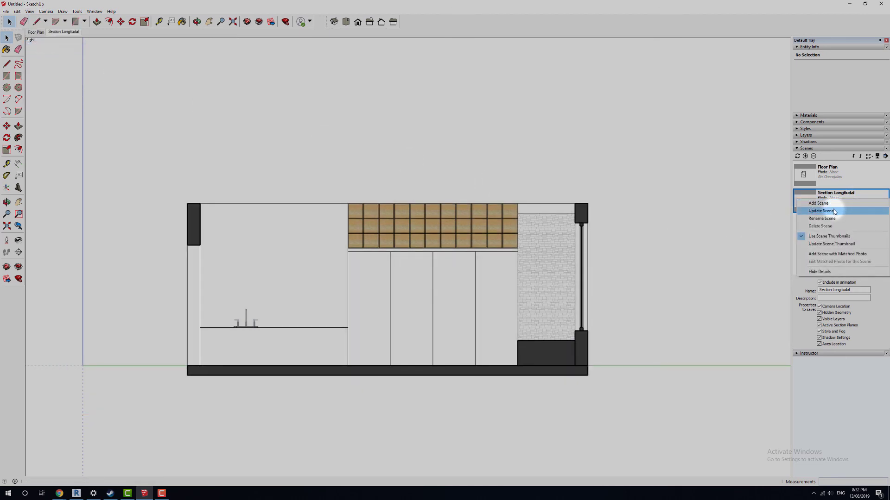
pyautogui.click(841, 205)
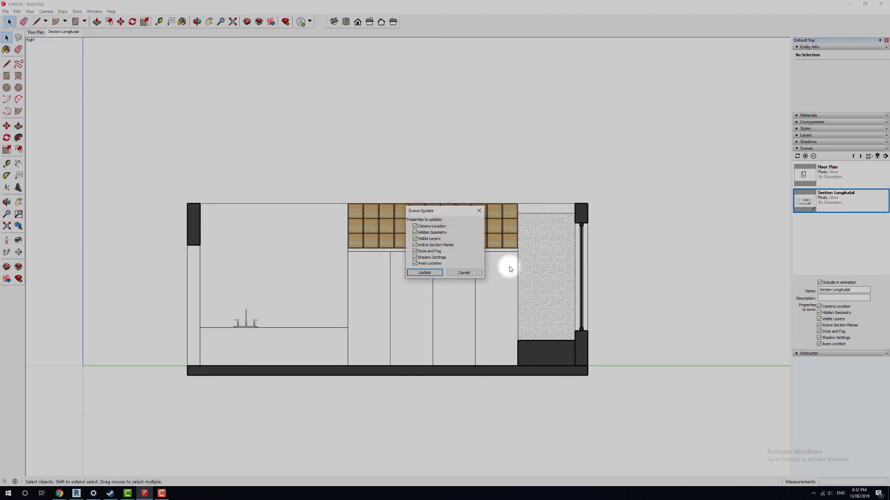
pyautogui.click(417, 274)
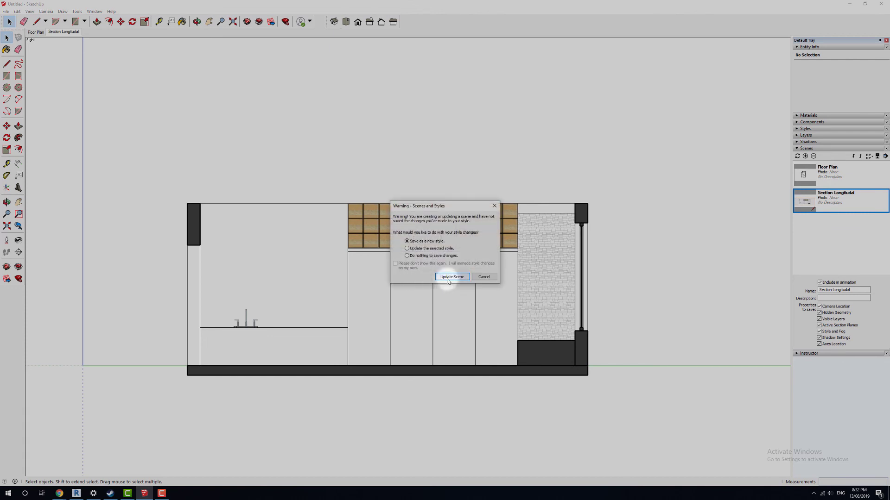
pyautogui.click(448, 277)
# Hide the model axes in the section view and update the Section Longitudal scene again with all properties
pyautogui.click(30, 11)
pyautogui.click(39, 68)
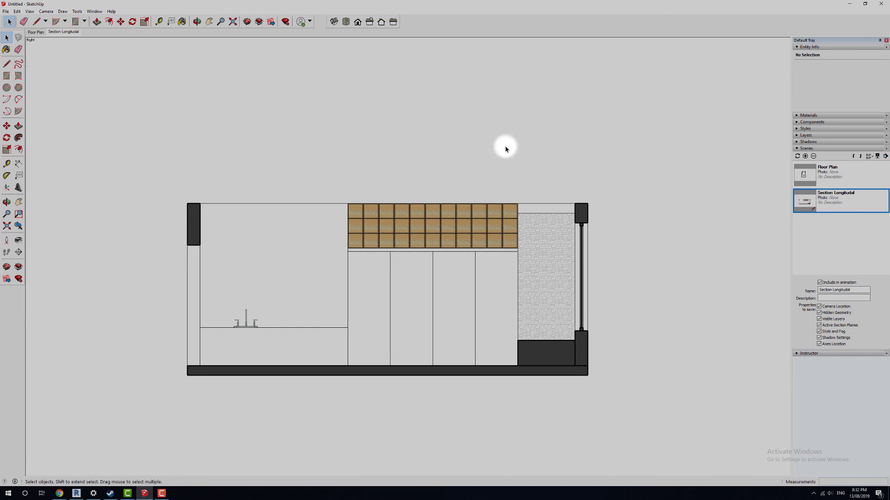
pyautogui.rightClick(829, 209)
pyautogui.click(821, 223)
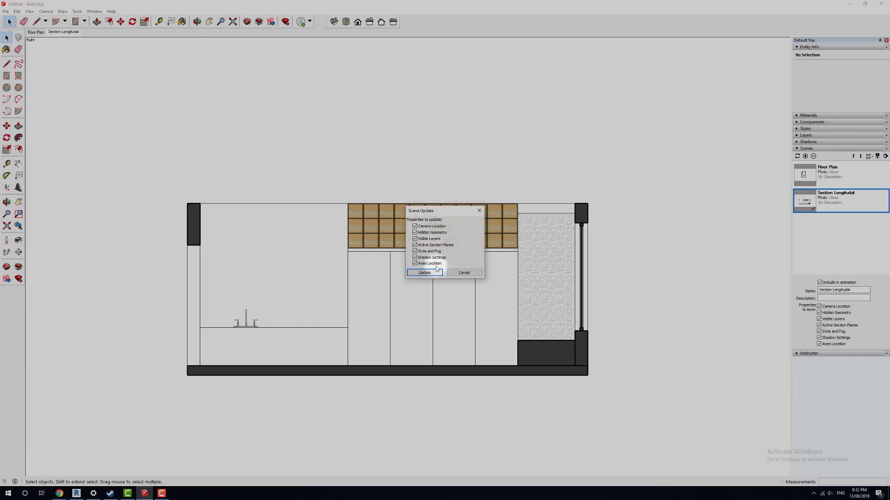
pyautogui.click(450, 275)
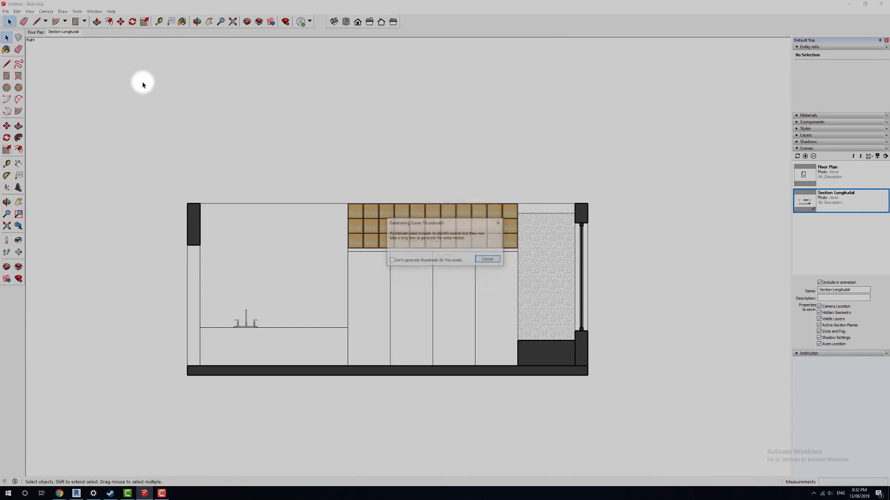
# Export the longitudinal section view as a JPEG image named Section on the desktop, accepting the export options
pyautogui.click(6, 11)
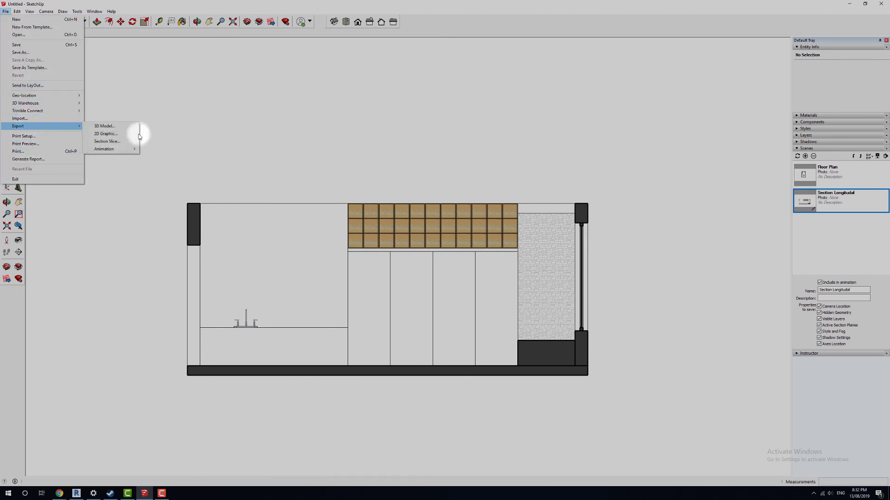
pyautogui.click(101, 134)
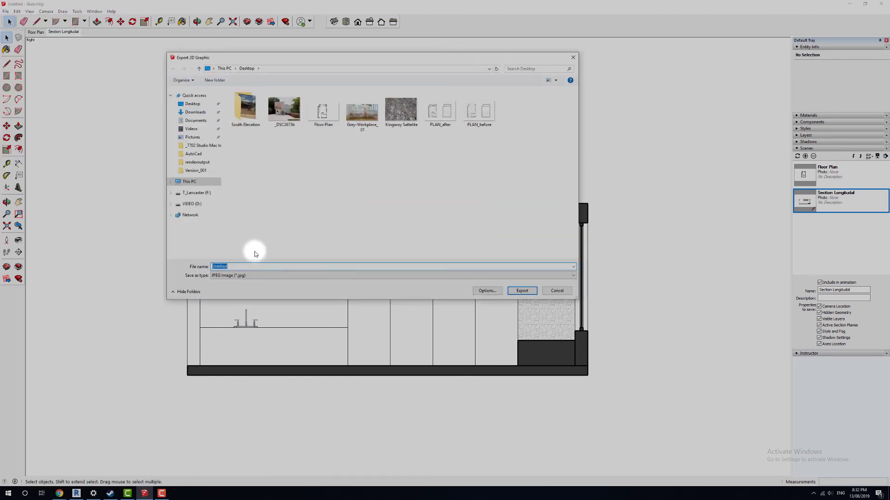
pyautogui.write('Section')
pyautogui.click(487, 290)
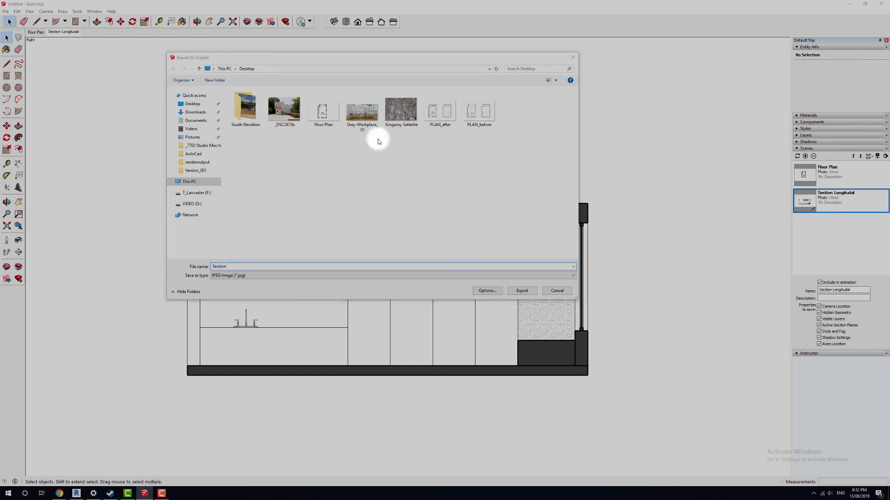
pyautogui.click(380, 234)
pyautogui.click(522, 290)
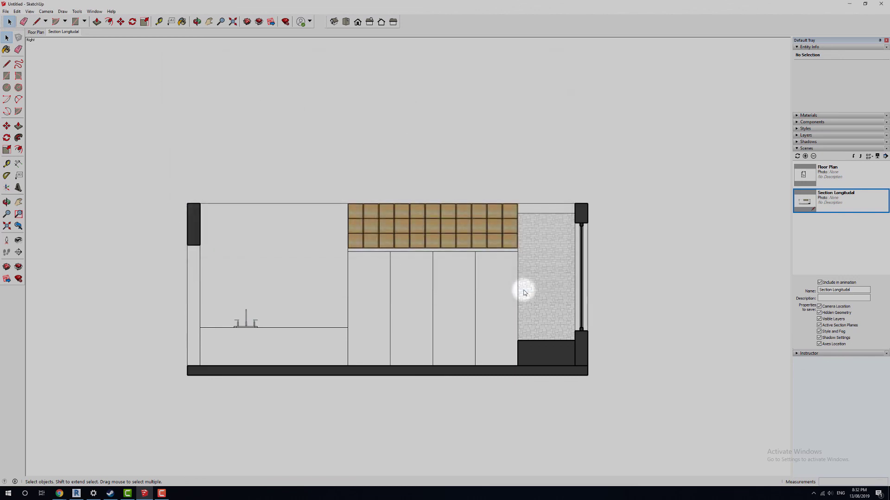
# Clear the open windows off the desktop and view the exported Section and Floor Plan images in Photos
pyautogui.click(850, 4)
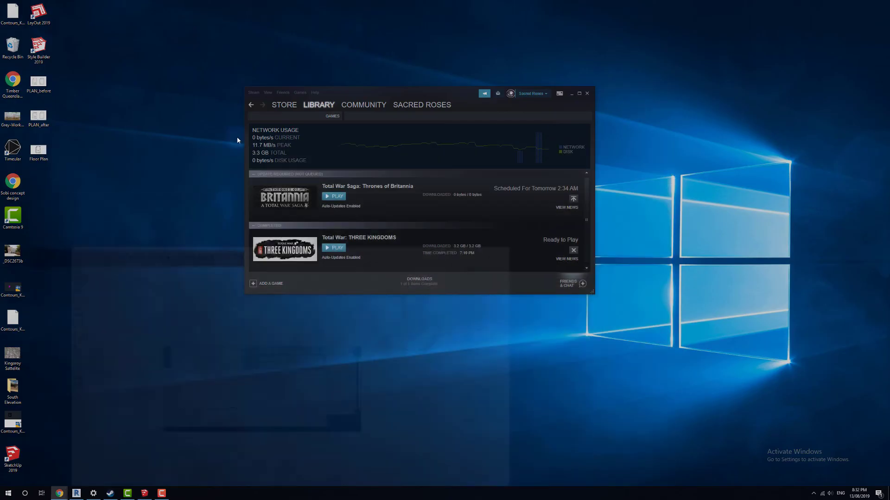
pyautogui.click(571, 94)
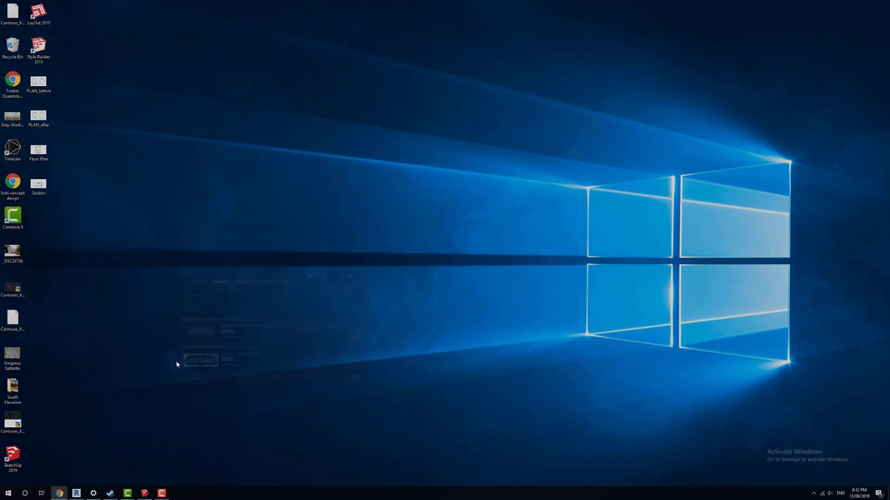
pyautogui.doubleClick(47, 186)
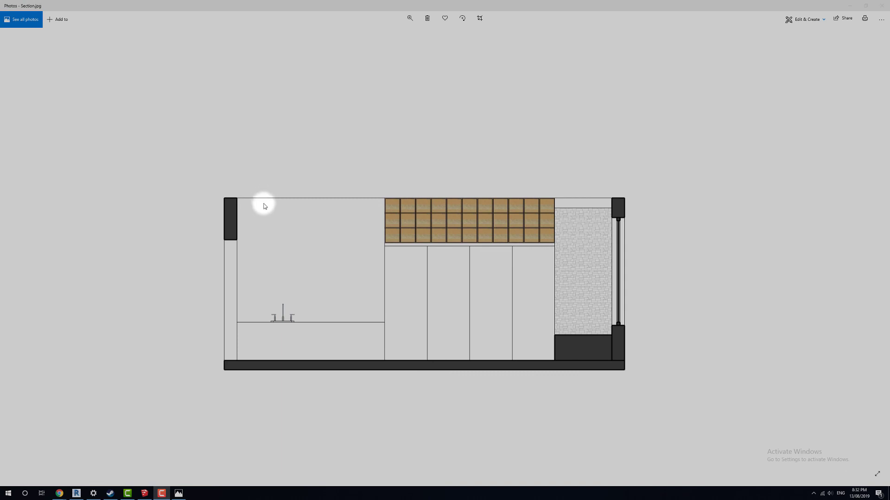
pyautogui.click(845, 9)
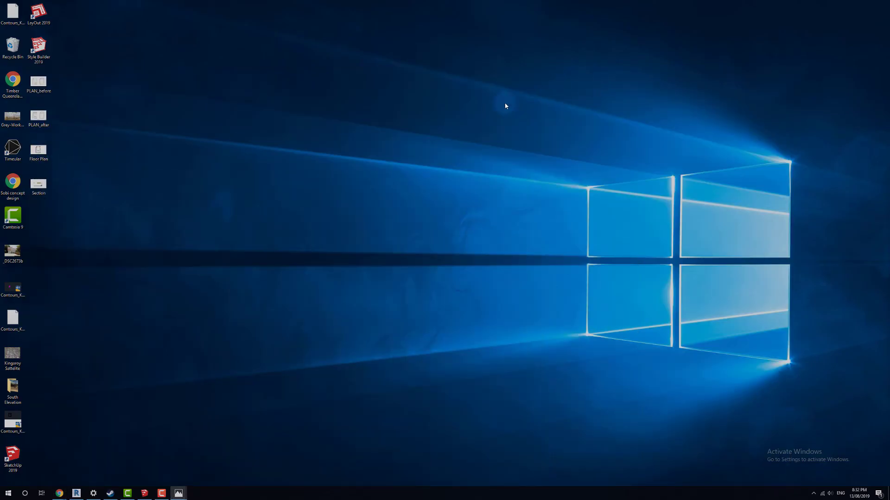
pyautogui.hotkey('alt', 'Tab')
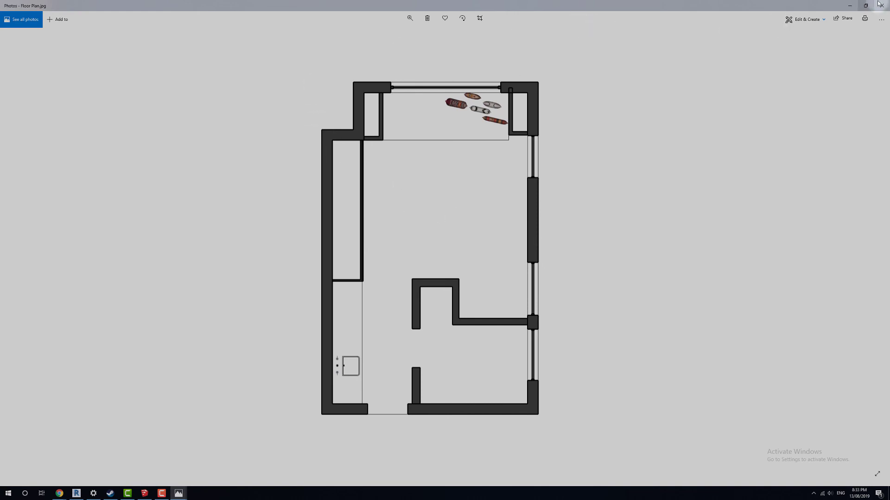
# Return to SketchUp and orbit the cut apartment model to view the longitudinal section in 3D
pyautogui.click(144, 493)
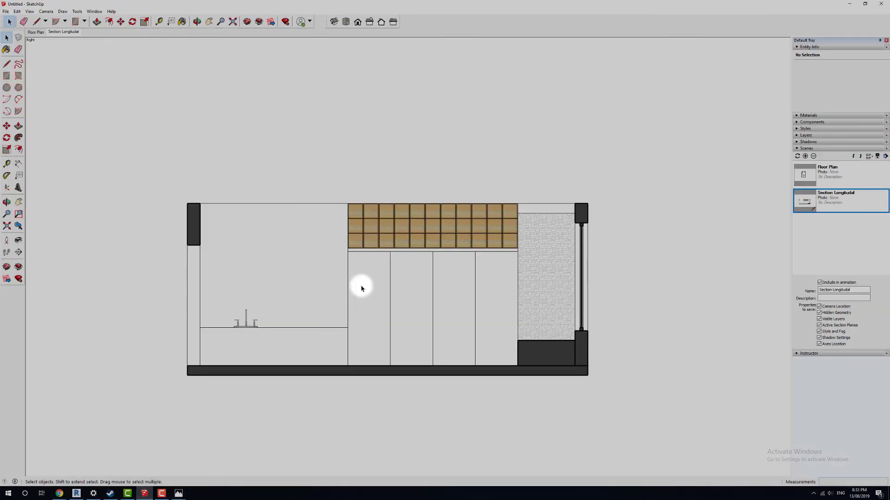
pyautogui.moveTo(255, 254); pyautogui.dragTo(368, 316, button='middle')
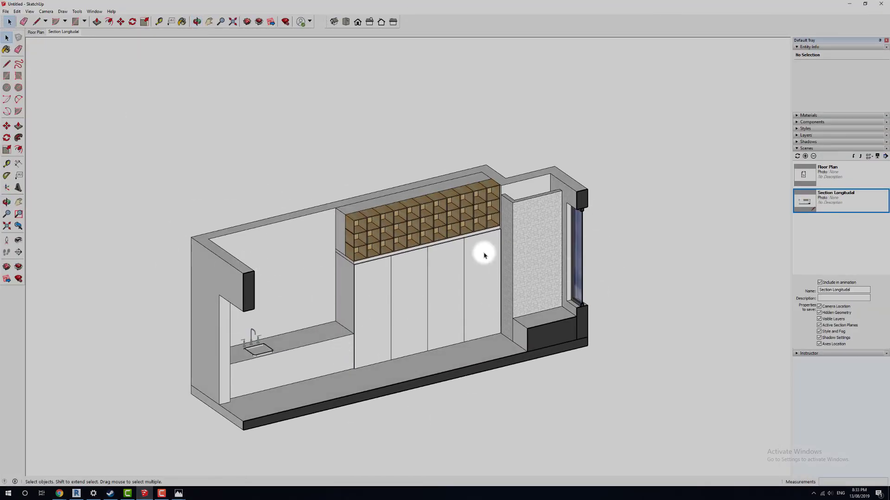